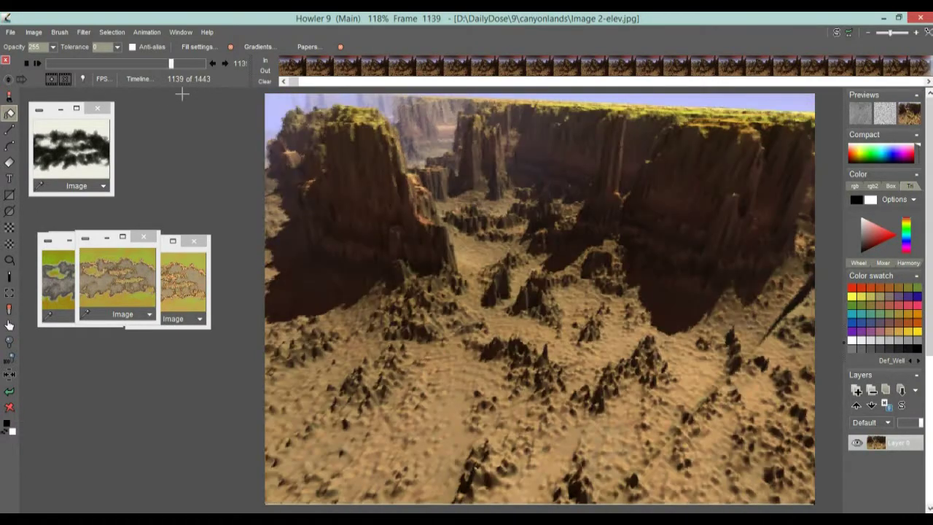
Load the stored black-and-white elevation image onto the canvas and free the existing animation.
left_click(80, 143)
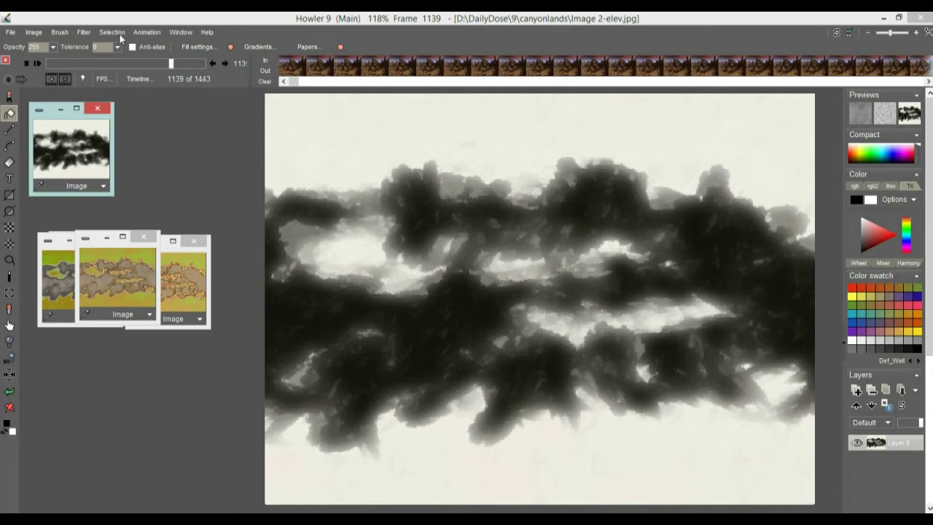
left_click(146, 32)
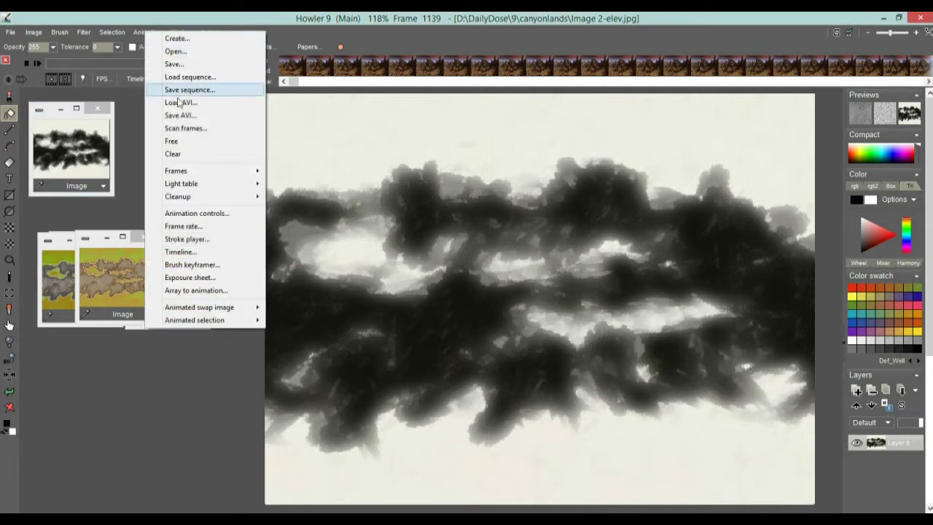
left_click(188, 141)
left_click(401, 323)
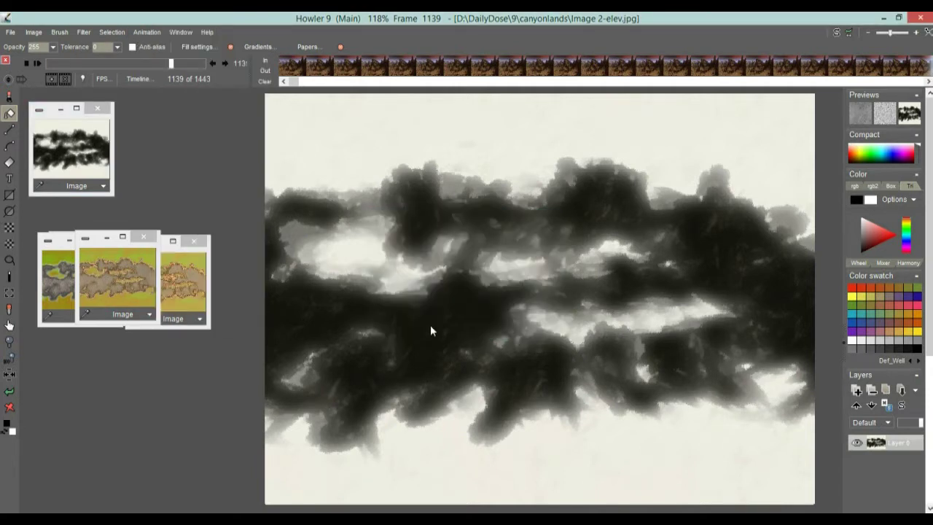
Recall the stored elevation image once more and clear the canvas to plain white.
left_click(84, 150)
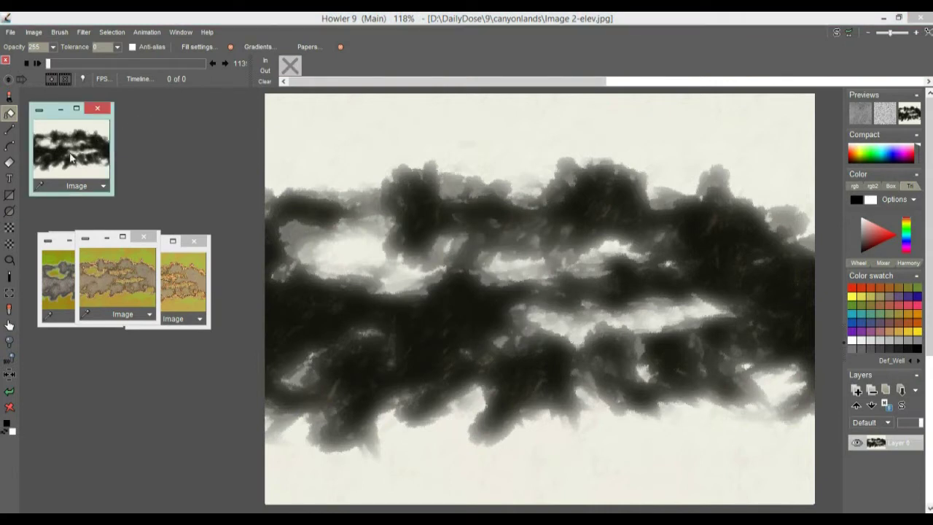
left_click(465, 249)
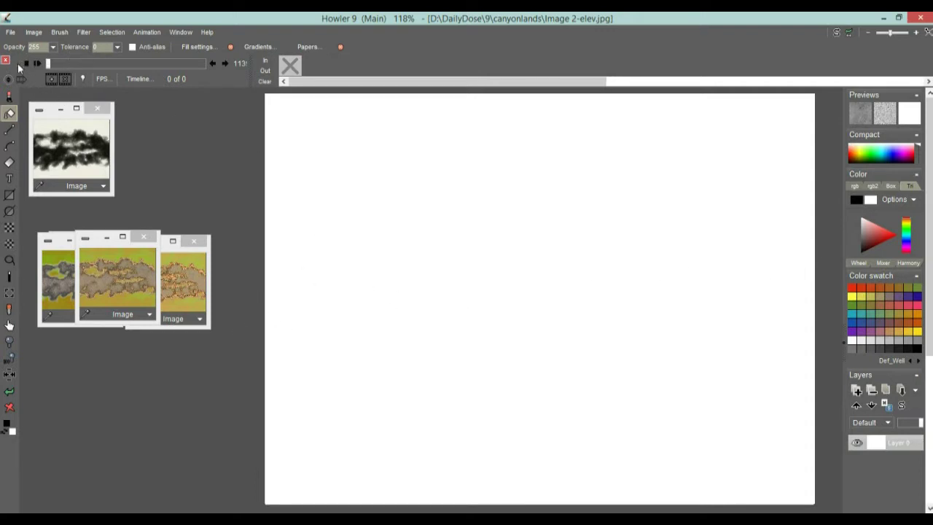
Activate the paintbrush and choose the Grime_Ripper brush from the brush library.
left_click(10, 96)
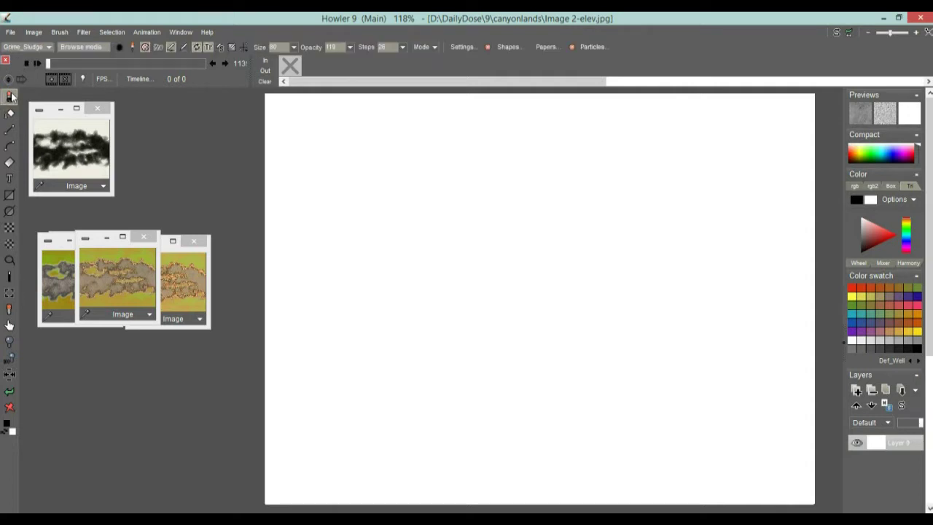
left_click(84, 47)
left_click_drag(101, 69, 69, 87)
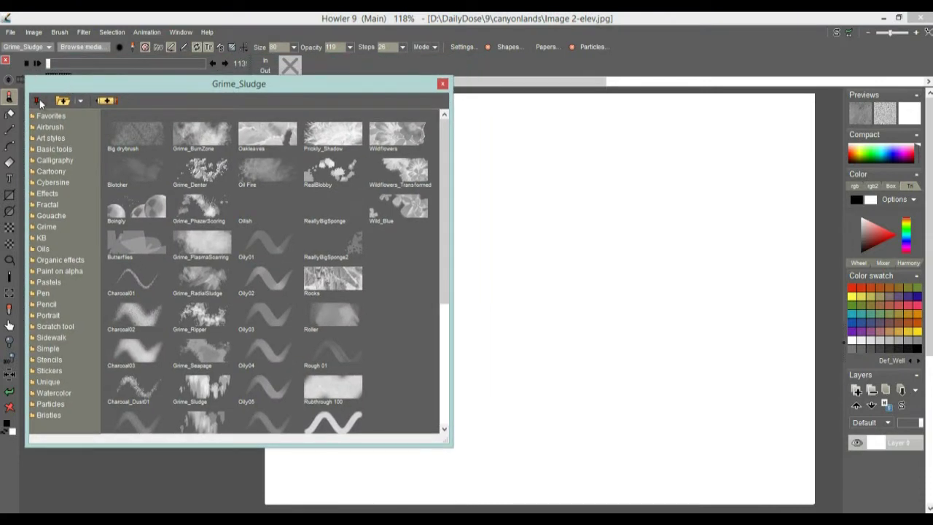
left_click(333, 315)
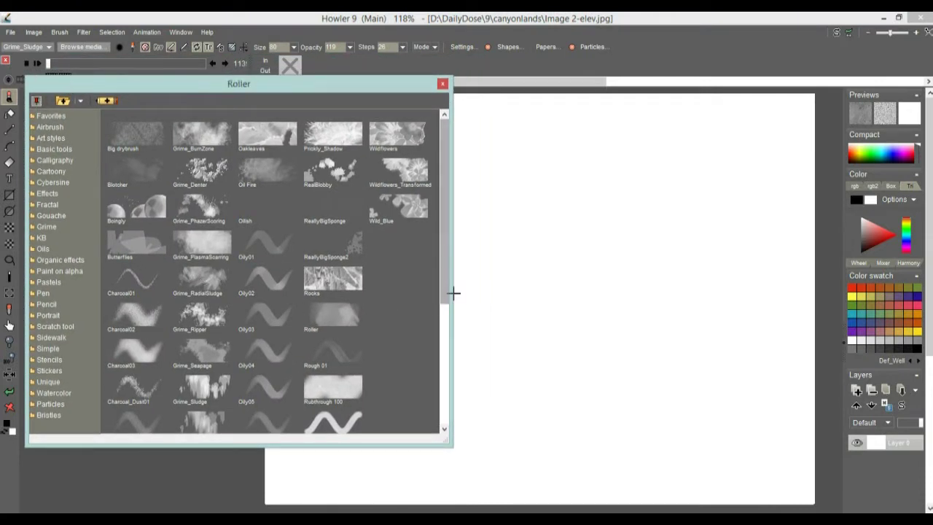
left_click(453, 293)
left_click(136, 390)
left_click(9, 406)
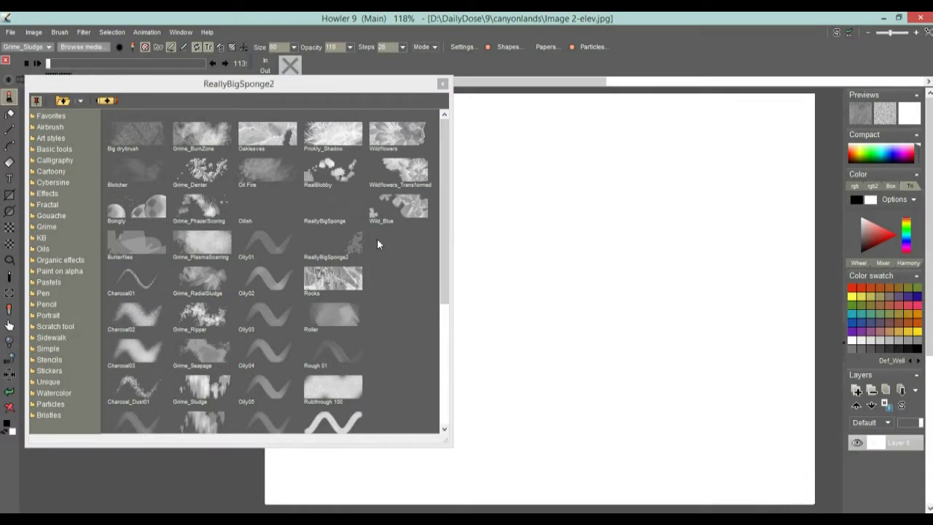
left_click(35, 102)
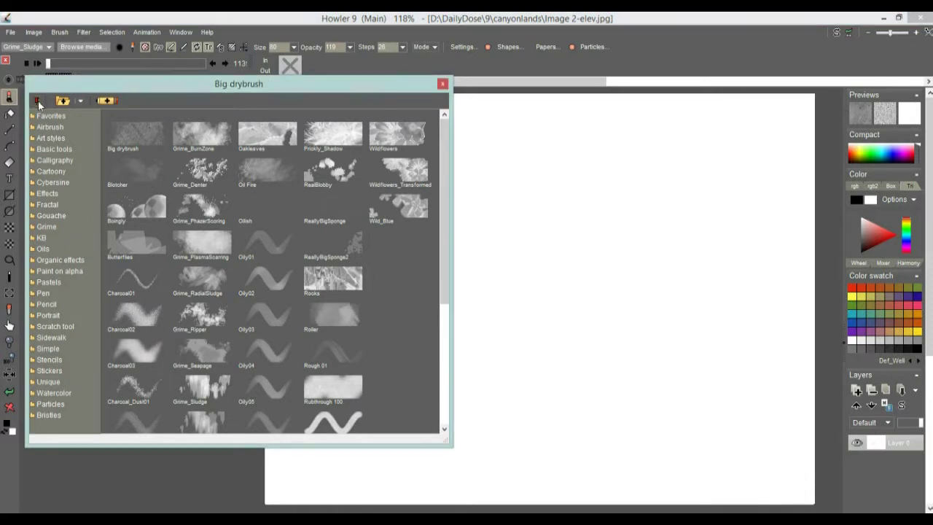
double_click(198, 318)
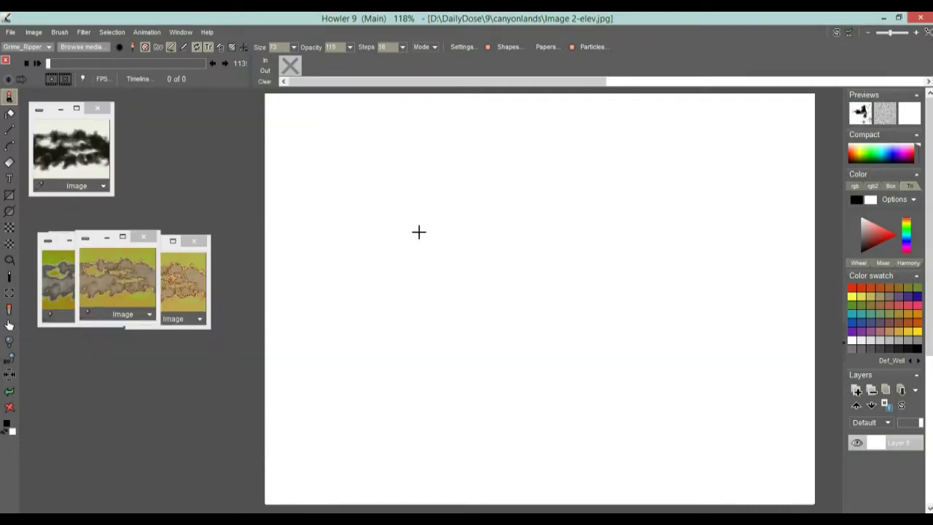
Reopen the brush library, move it off the canvas and select the Grime_BurnZone brush.
left_click(82, 47)
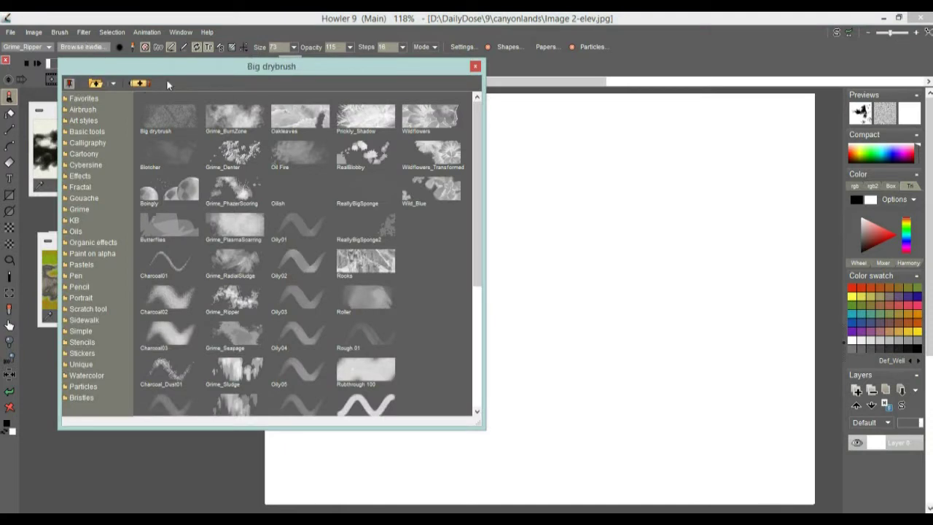
left_click_drag(166, 68, 108, 92)
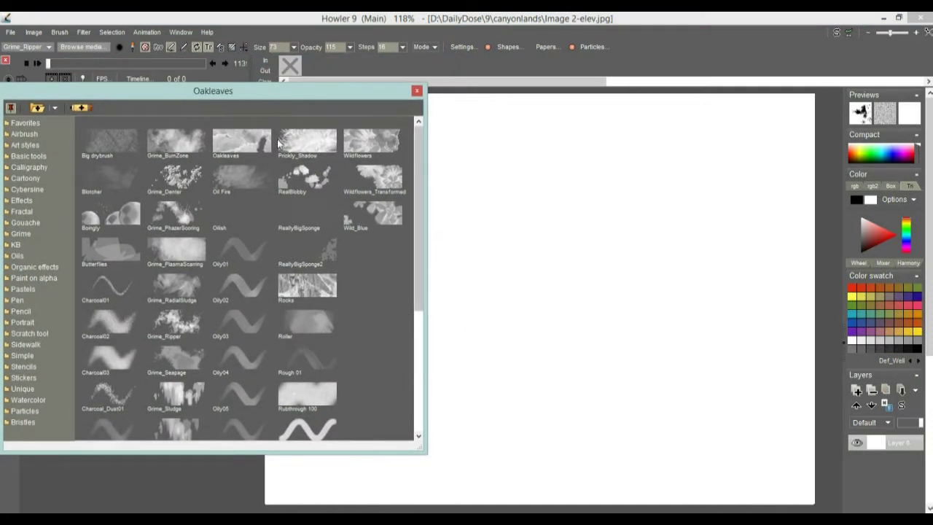
left_click(179, 144)
Try the Grime_BurnZone brush with rough test strokes across the canvas, clearing the canvas after each trial.
mouse_move(555, 215)
left_mouse_down()
mouse_move(579, 221)
mouse_move(649, 413)
mouse_move(615, 183)
mouse_move(496, 406)
mouse_move(562, 375)
mouse_move(563, 276)
mouse_move(468, 285)
left_mouse_up()
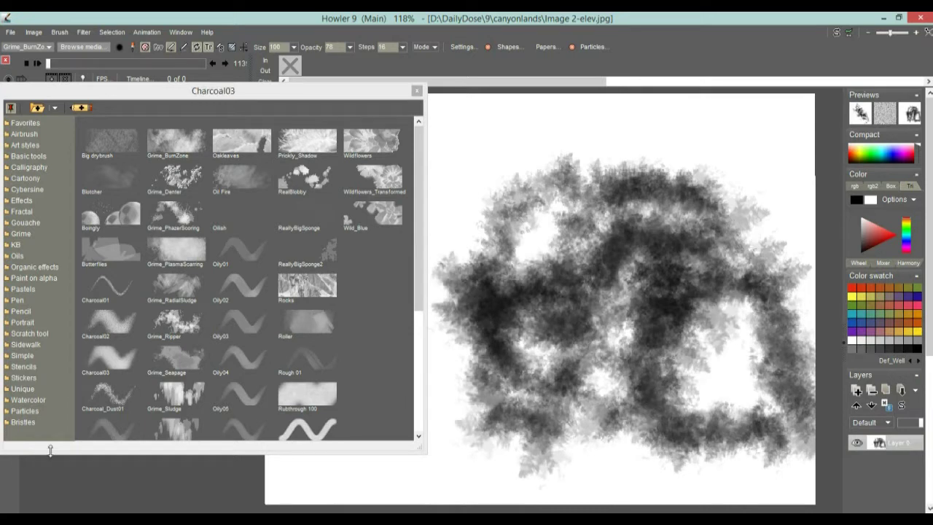
mouse_move(105, 88)
left_mouse_down()
mouse_move(202, 89)
mouse_move(119, 134)
left_mouse_up()
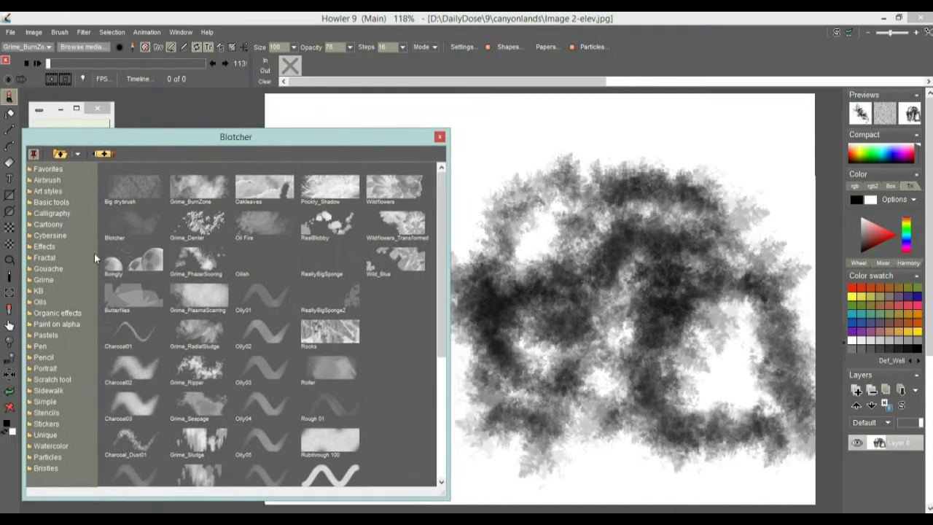
left_click(8, 408)
mouse_move(751, 229)
left_mouse_down()
mouse_move(443, 323)
mouse_move(790, 211)
mouse_move(508, 293)
left_mouse_up()
mouse_move(359, 143)
left_mouse_down()
mouse_move(361, 454)
mouse_move(361, 407)
left_mouse_up()
mouse_move(474, 327)
left_mouse_down()
mouse_move(382, 327)
mouse_move(318, 310)
mouse_move(232, 316)
mouse_move(256, 311)
mouse_move(411, 342)
mouse_move(457, 319)
left_mouse_up()
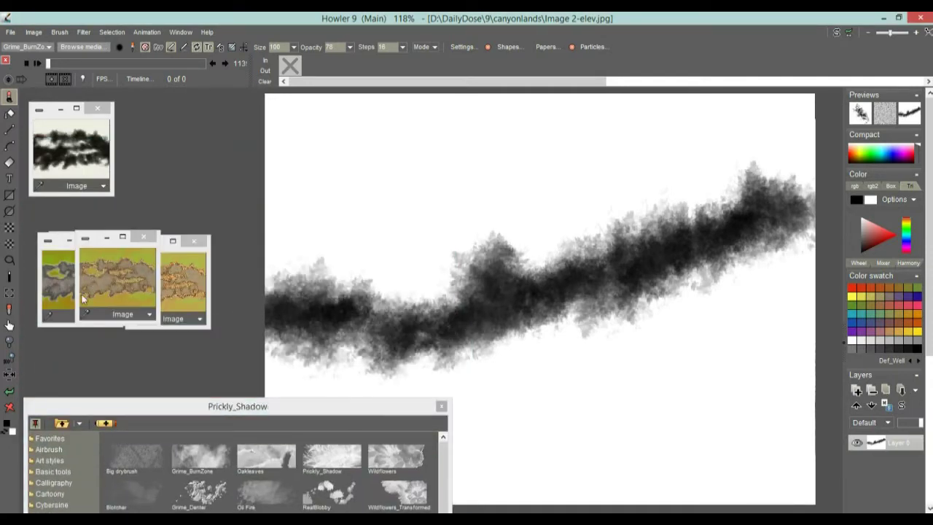
left_click(8, 408)
Paint a winding black canyon band across the full width of the canvas, then widen and darken it with repeated strokes.
mouse_move(244, 296)
left_mouse_down()
mouse_move(350, 246)
mouse_move(582, 390)
mouse_move(634, 232)
mouse_move(734, 229)
mouse_move(817, 308)
mouse_move(857, 295)
left_mouse_up()
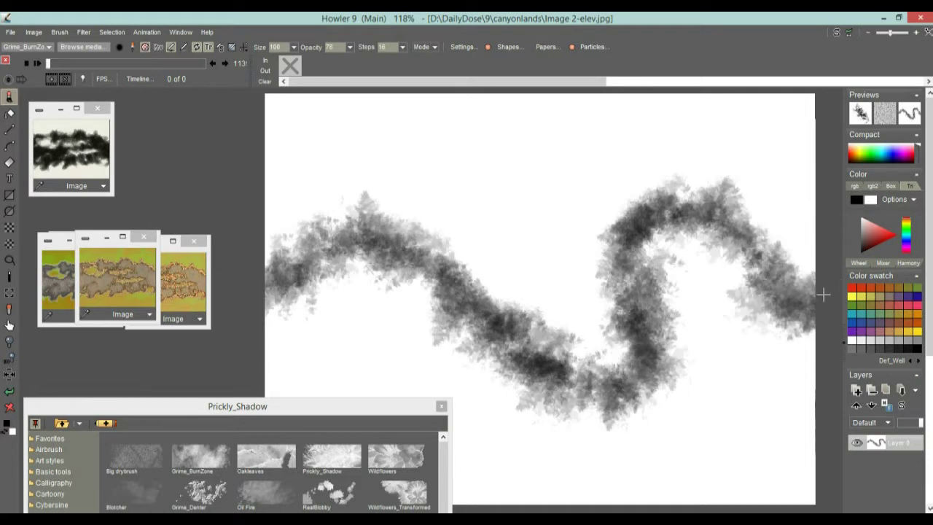
mouse_move(306, 313)
left_mouse_down()
mouse_move(271, 308)
mouse_move(263, 323)
mouse_move(377, 241)
mouse_move(617, 386)
mouse_move(652, 261)
mouse_move(758, 193)
left_mouse_up()
mouse_move(809, 306)
left_mouse_down()
mouse_move(837, 293)
mouse_move(707, 232)
mouse_move(652, 226)
mouse_move(636, 290)
mouse_move(656, 381)
mouse_move(602, 427)
mouse_move(486, 331)
mouse_move(609, 407)
mouse_move(675, 405)
mouse_move(668, 363)
left_mouse_up()
mouse_move(412, 204)
left_mouse_down()
mouse_move(443, 250)
mouse_move(443, 295)
mouse_move(481, 319)
mouse_move(488, 293)
left_mouse_up()
left_click_drag(462, 375, 466, 357)
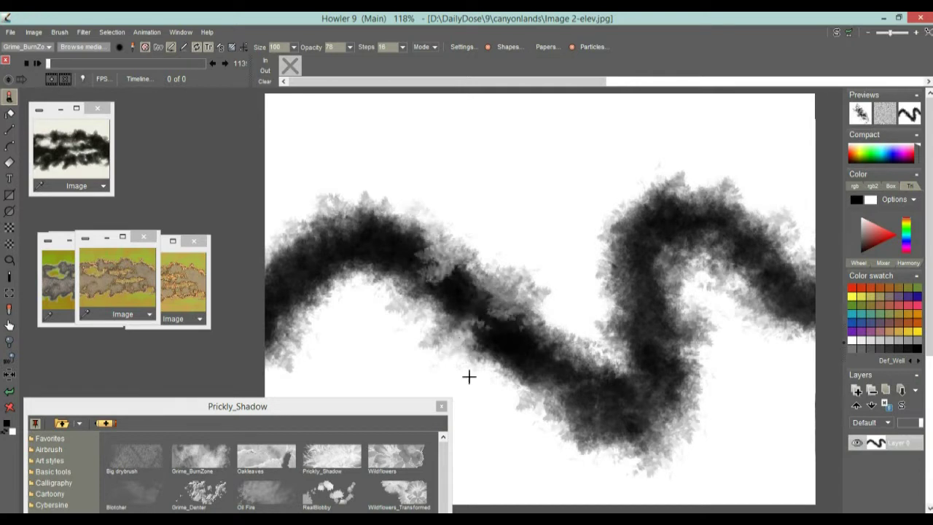
Paint side canyons branching up and down from the main band near its middle, lower bend and first arch.
mouse_move(504, 400)
left_mouse_down()
mouse_move(510, 364)
mouse_move(502, 261)
mouse_move(506, 306)
mouse_move(501, 275)
mouse_move(535, 177)
mouse_move(530, 124)
left_mouse_up()
mouse_move(503, 289)
left_mouse_down()
mouse_move(495, 249)
mouse_move(506, 232)
mouse_move(499, 278)
mouse_move(510, 215)
mouse_move(505, 224)
mouse_move(536, 195)
left_mouse_up()
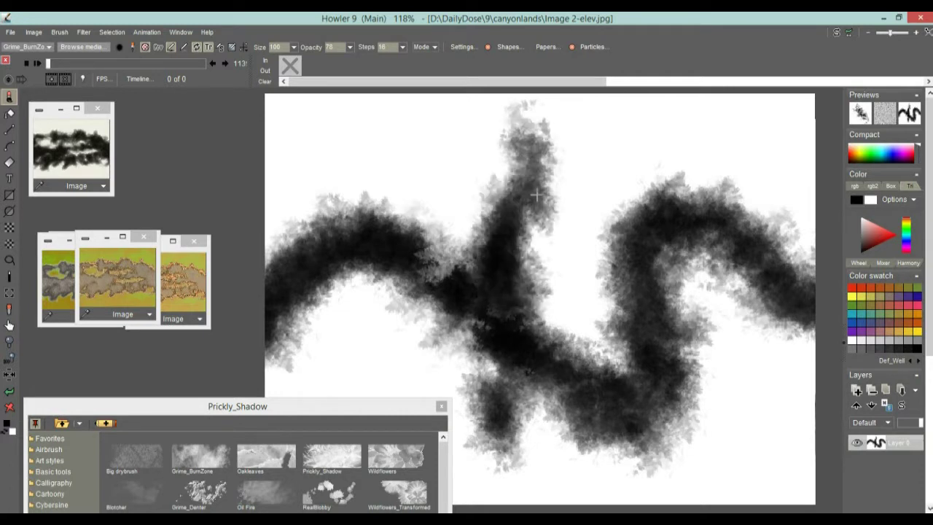
mouse_move(678, 408)
left_mouse_down()
mouse_move(738, 439)
mouse_move(762, 436)
left_mouse_up()
left_click_drag(396, 300, 356, 294)
mouse_move(372, 229)
left_mouse_down()
mouse_move(384, 196)
mouse_move(382, 131)
left_mouse_up()
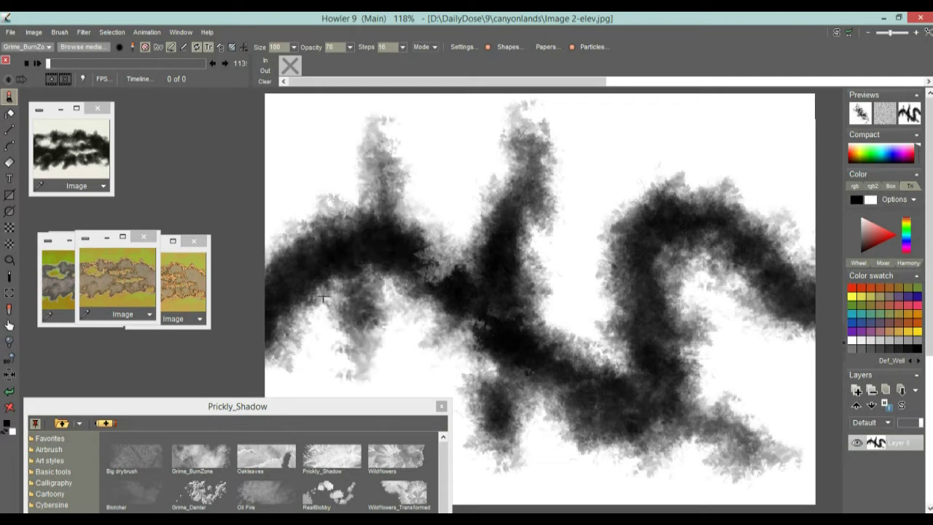
Select the Grime_RadialSludge brush and dab light grey patches beside the central branch and in the adjoining hollow.
mouse_move(153, 407)
left_mouse_down()
mouse_move(156, 278)
mouse_move(135, 184)
left_mouse_up()
left_click(190, 378)
left_click(527, 183)
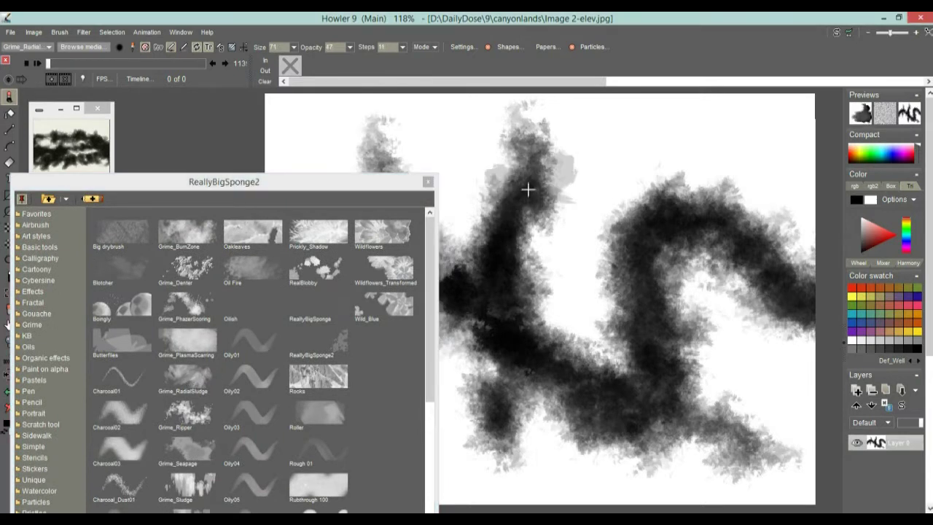
left_click(552, 299)
left_click_drag(569, 332, 574, 323)
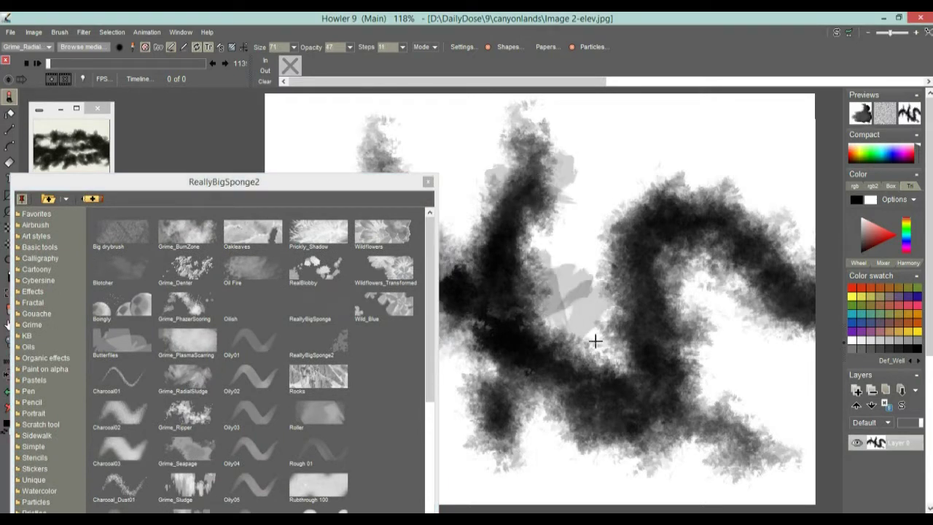
left_click(596, 341)
Move the brush library off the painting and dab more grey patches in the white areas around the canyon band.
left_click_drag(340, 188, 331, 487)
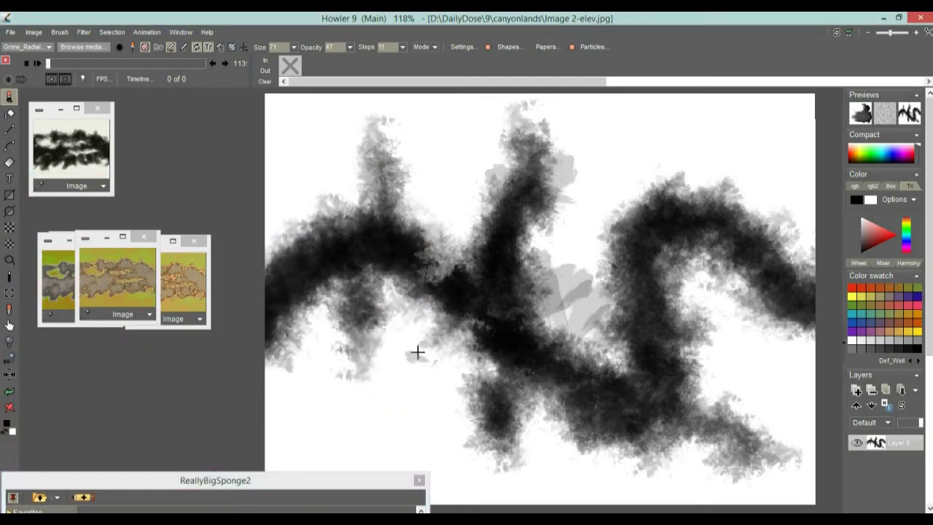
left_click_drag(417, 355, 452, 352)
left_click(452, 352)
left_click(583, 450)
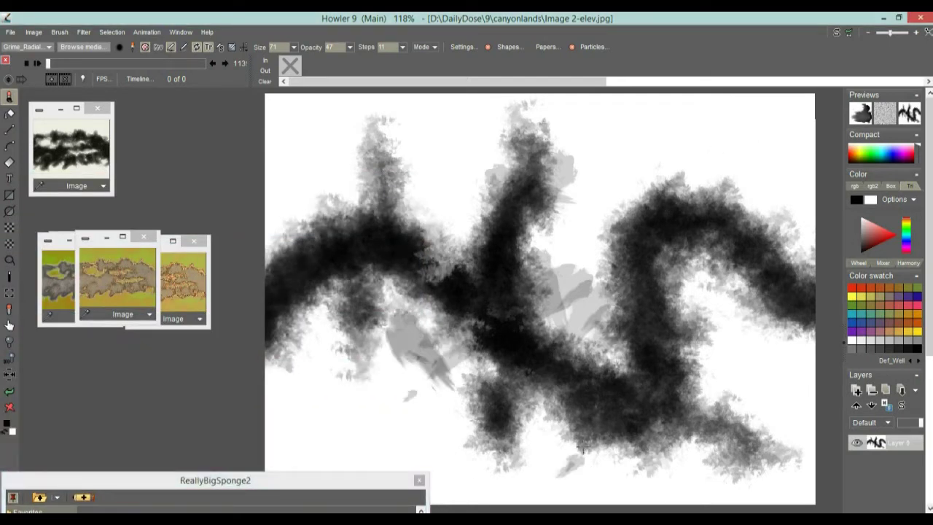
left_click(756, 360)
left_click(615, 161)
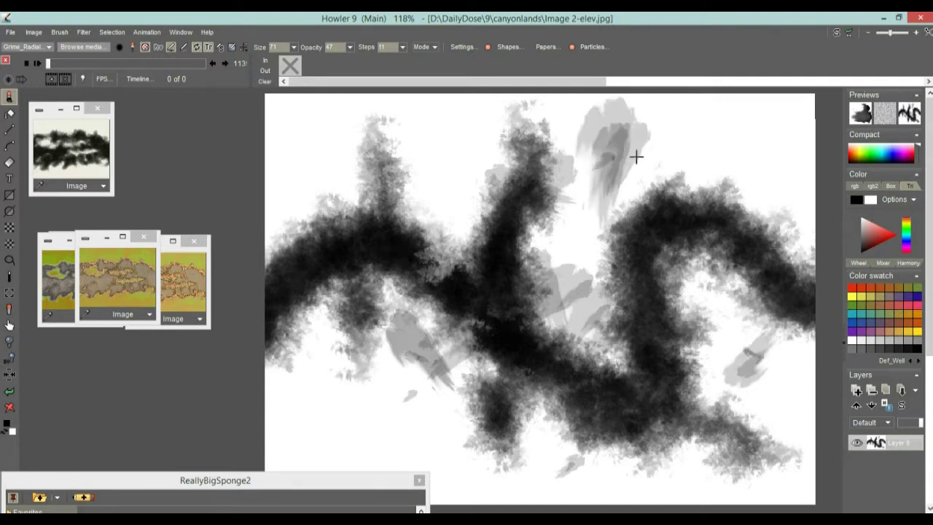
left_click(718, 156)
left_click_drag(441, 203, 449, 233)
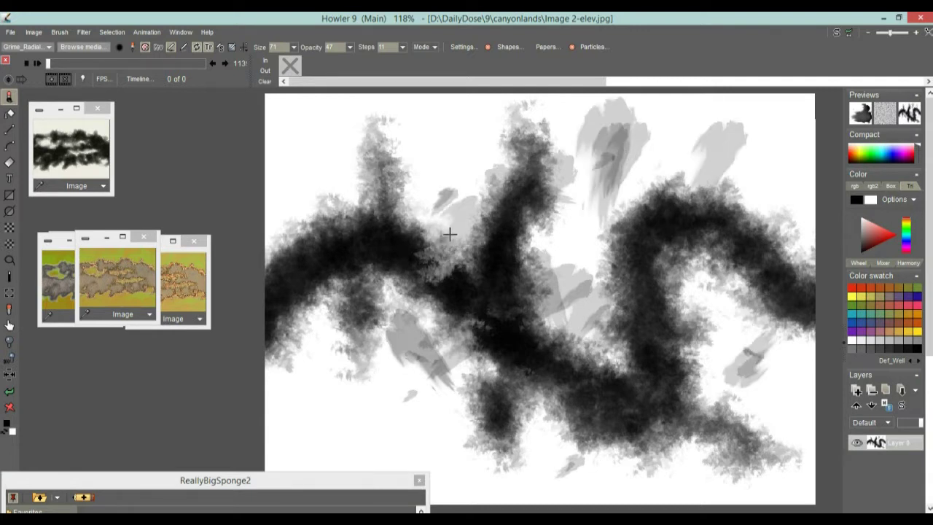
left_click(314, 206)
left_click(315, 322)
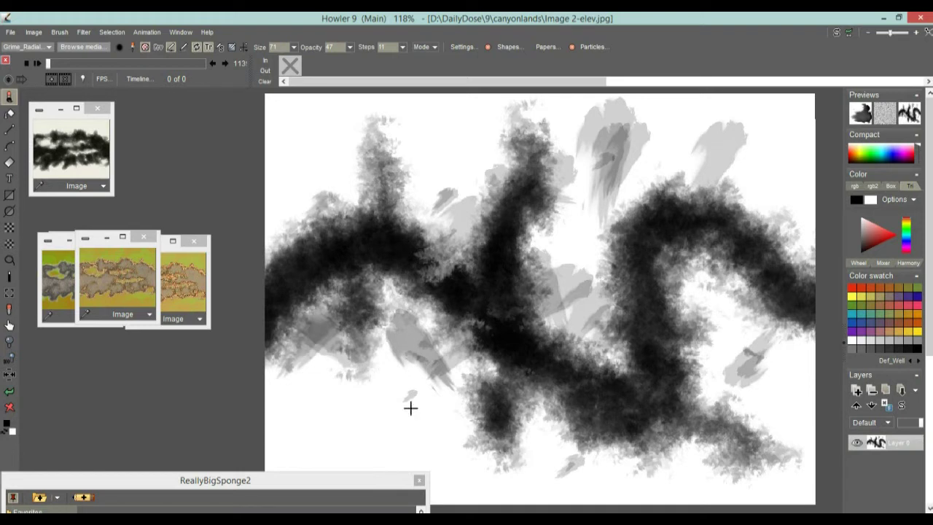
Darken and deepen the main canyon band along its whole course, including both ends at the canvas edges.
left_click(422, 278)
mouse_move(366, 261)
left_mouse_down()
mouse_move(450, 288)
mouse_move(512, 347)
mouse_move(521, 340)
mouse_move(554, 381)
mouse_move(603, 405)
mouse_move(660, 411)
mouse_move(660, 246)
left_mouse_up()
mouse_move(323, 282)
left_mouse_down()
mouse_move(271, 287)
mouse_move(240, 306)
left_mouse_up()
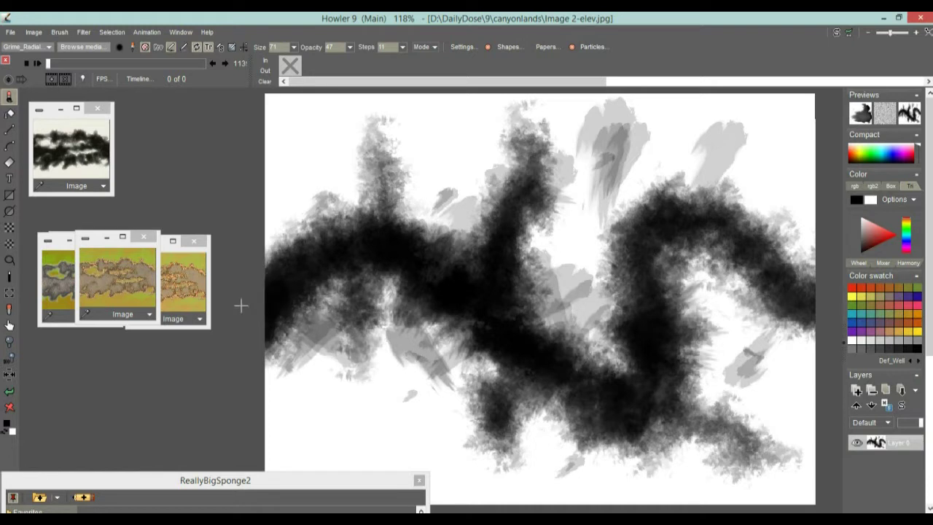
mouse_move(822, 294)
left_mouse_down()
mouse_move(811, 326)
mouse_move(824, 296)
mouse_move(825, 346)
left_mouse_up()
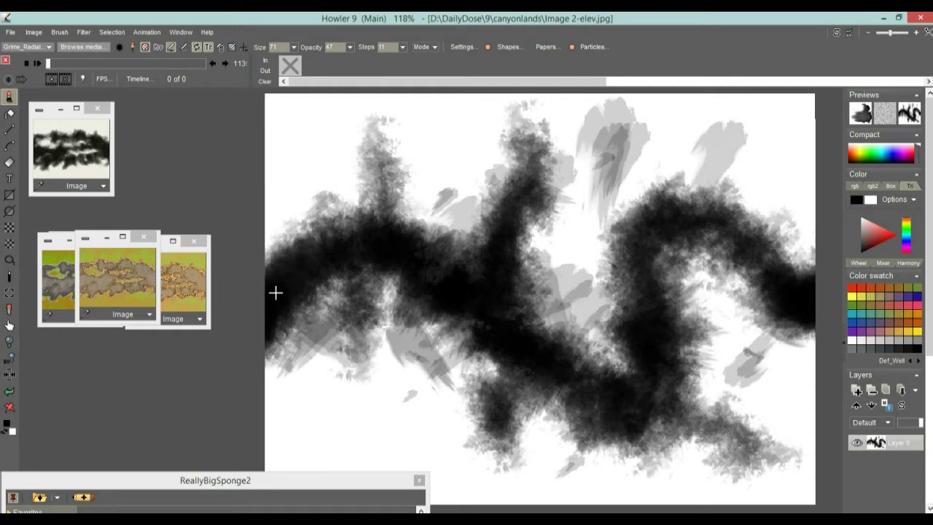
mouse_move(646, 373)
left_mouse_down()
mouse_move(656, 351)
mouse_move(642, 284)
mouse_move(658, 237)
mouse_move(649, 242)
mouse_move(673, 220)
mouse_move(698, 221)
mouse_move(750, 248)
mouse_move(718, 210)
mouse_move(719, 180)
mouse_move(726, 207)
left_mouse_up()
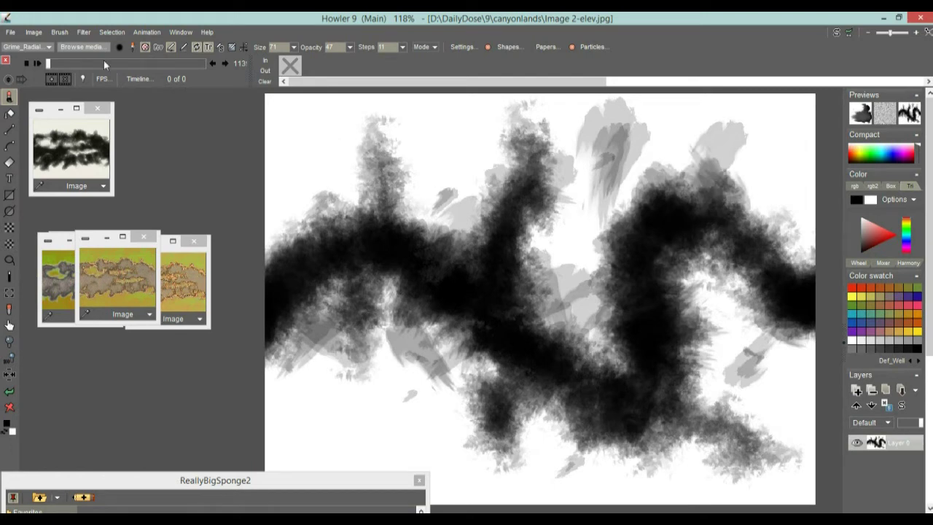
Store a copy of the painted elevation map and place its thumbnail over the previous elevation thumbnail.
left_click(34, 32)
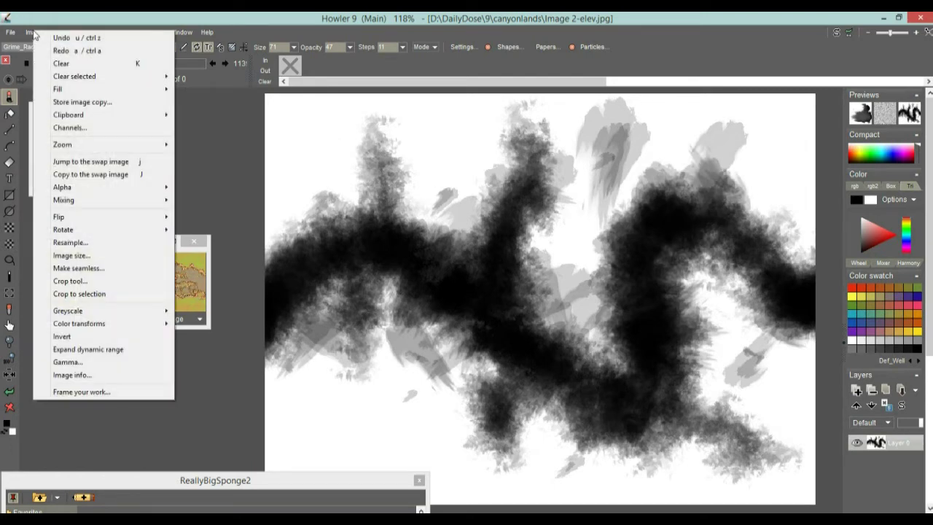
left_click(87, 103)
mouse_move(43, 118)
left_mouse_down()
mouse_move(129, 122)
mouse_move(45, 114)
mouse_move(53, 118)
left_mouse_up()
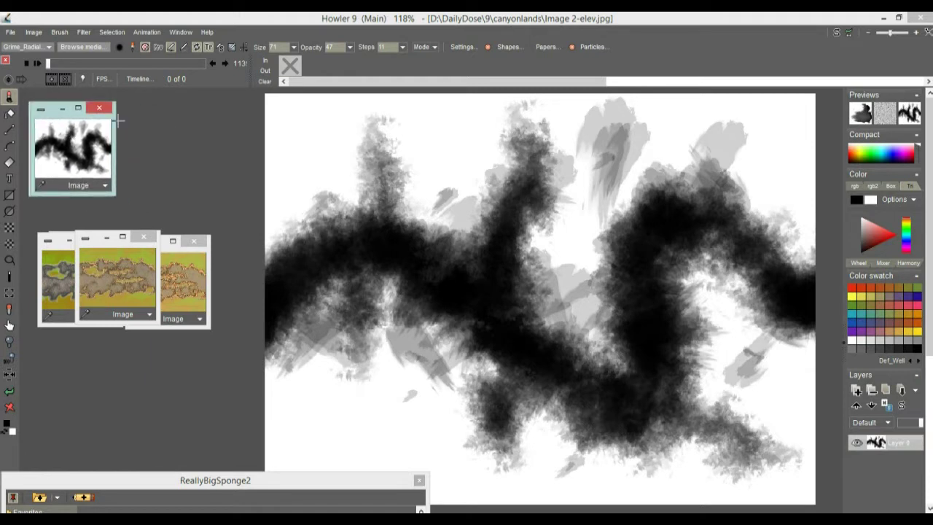
Render the elevation map with Puppy Ray GPU, move its window off the image and set the quality to Medium quality.
left_click(83, 34)
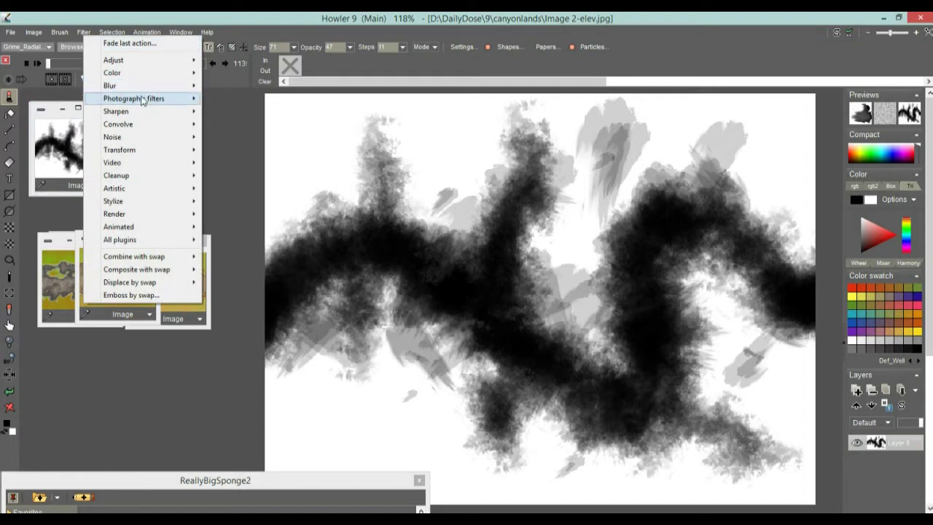
mouse_move(147, 149)
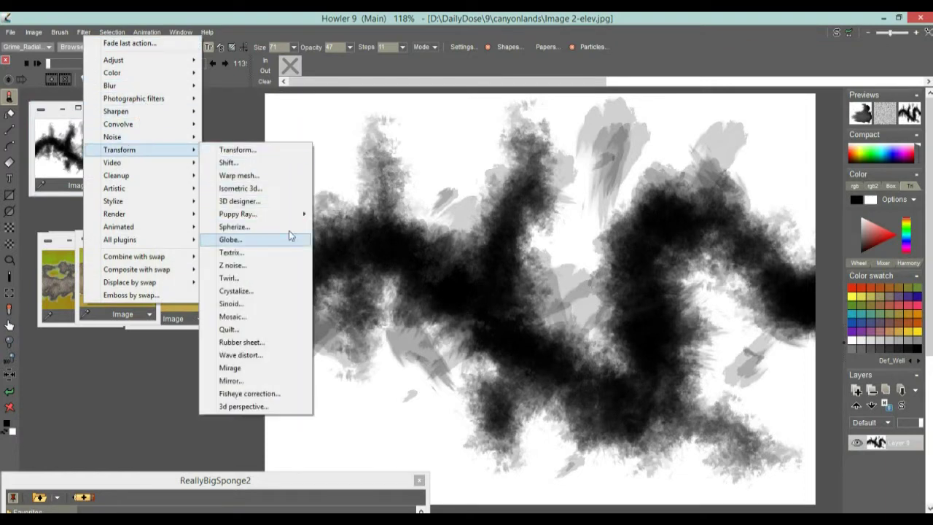
mouse_move(273, 220)
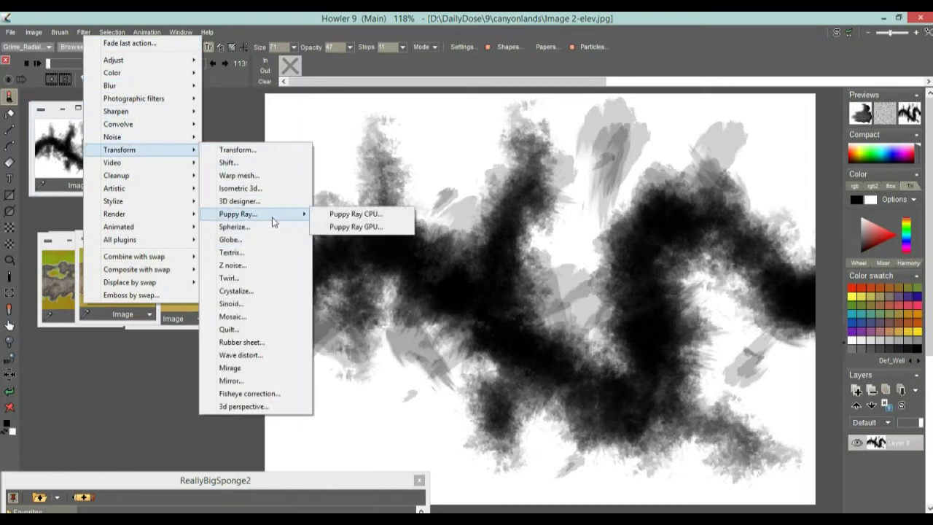
left_click(355, 228)
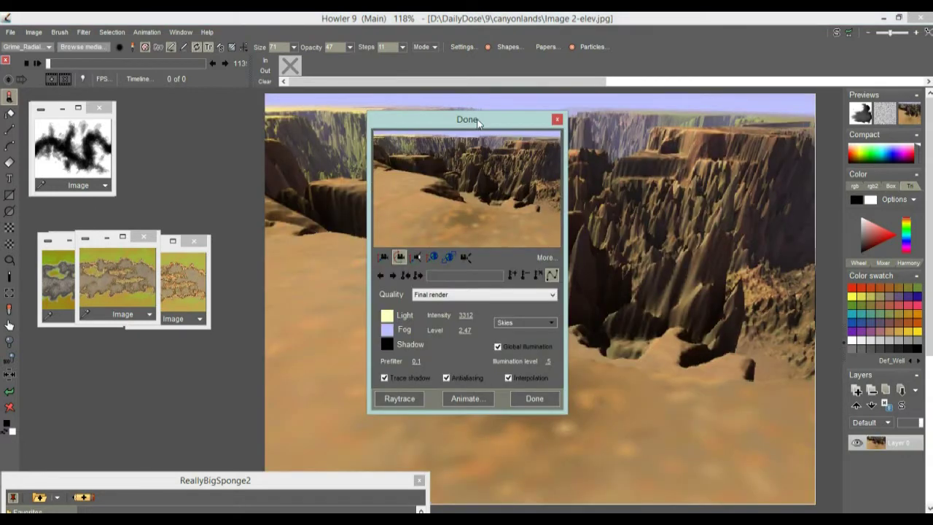
left_click_drag(478, 120, 177, 113)
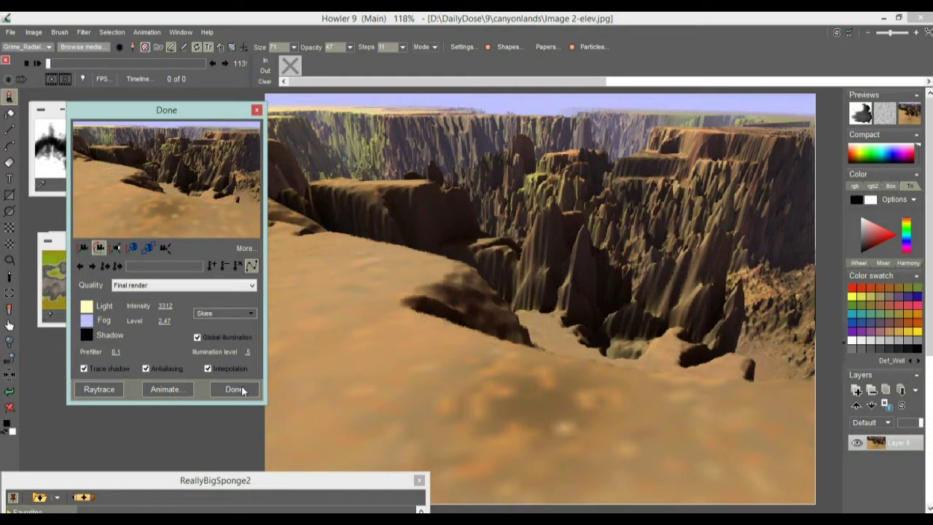
left_click(143, 285)
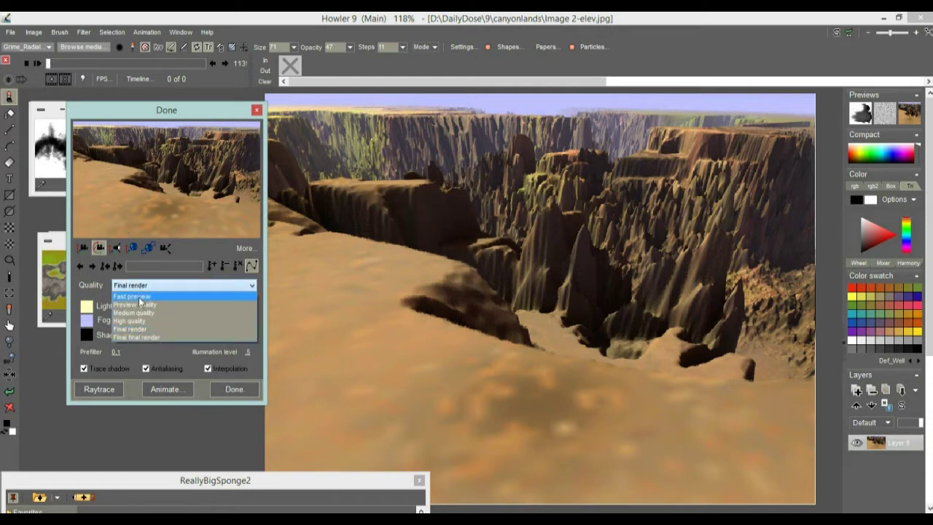
left_click(143, 313)
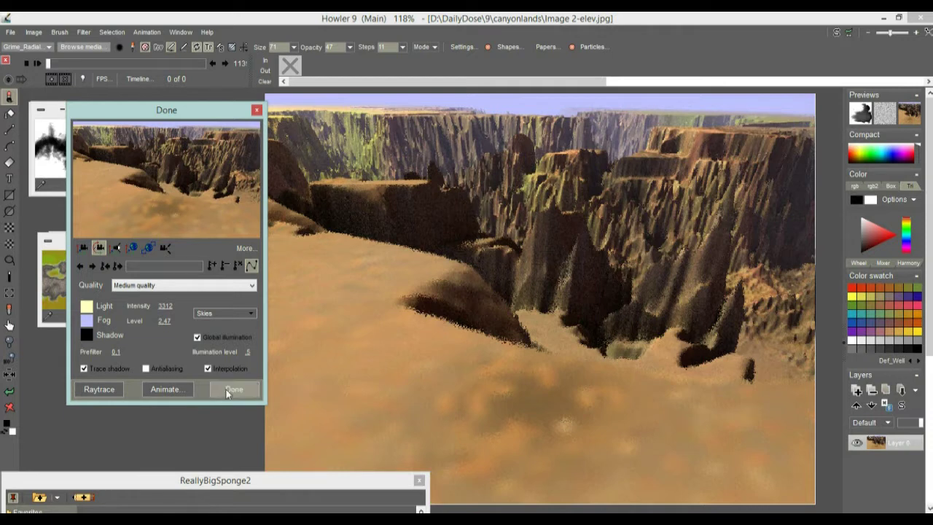
Accept the Puppy Ray render and restore the painted elevation map from its stored thumbnail.
left_click(233, 389)
left_click(130, 251)
left_click(78, 170)
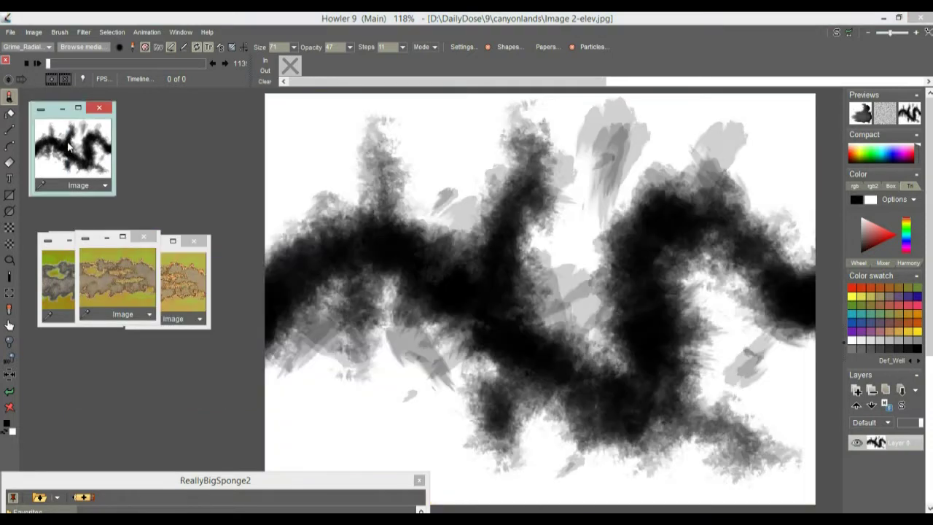
Switch to the swap image, pull the middle texture thumbnail out of the stack and load the orange-edged texture.
left_click(836, 31)
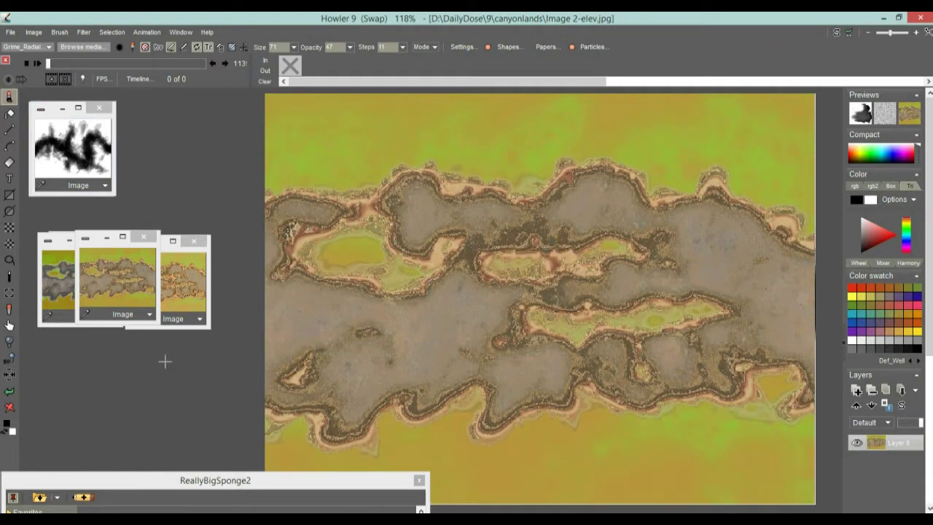
left_click(100, 249)
left_click_drag(99, 244, 67, 356)
left_click(80, 304)
left_click(156, 279)
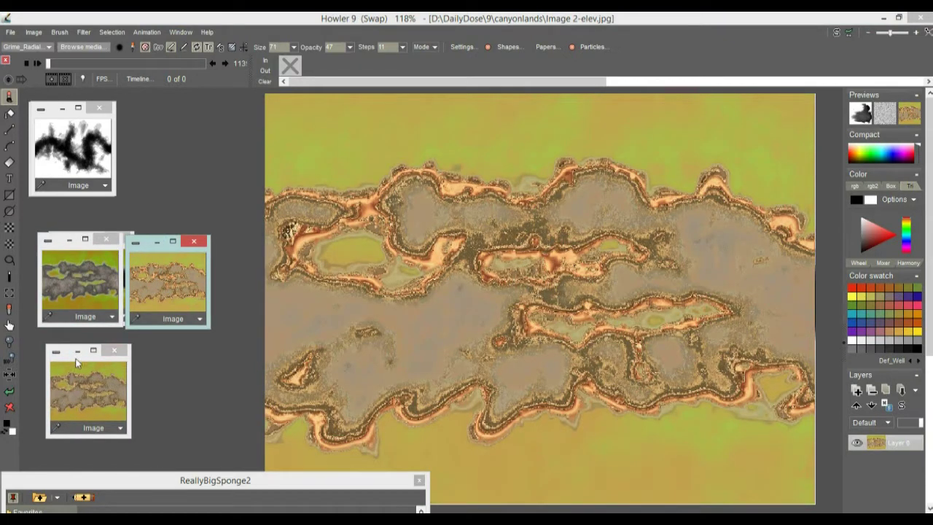
Clear the swap image to plain white and return to the main elevation map.
left_click(8, 408)
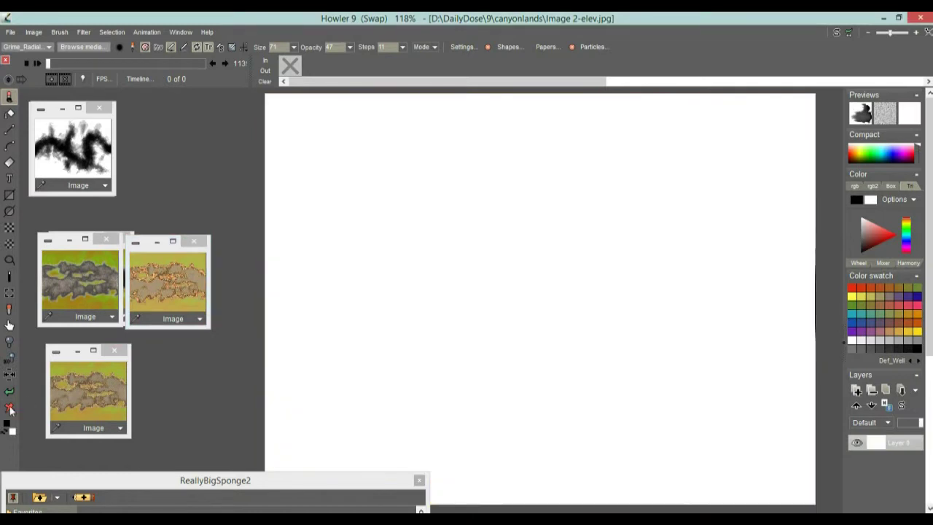
left_click(838, 35)
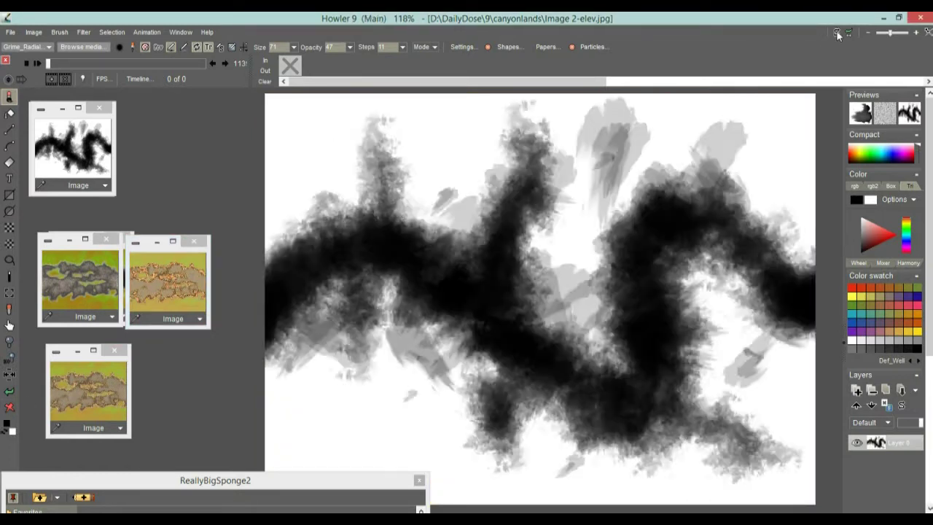
left_click(384, 138)
Render the elevation map again with Puppy Ray GPU and tilt the camera up to show more sky.
left_click(84, 33)
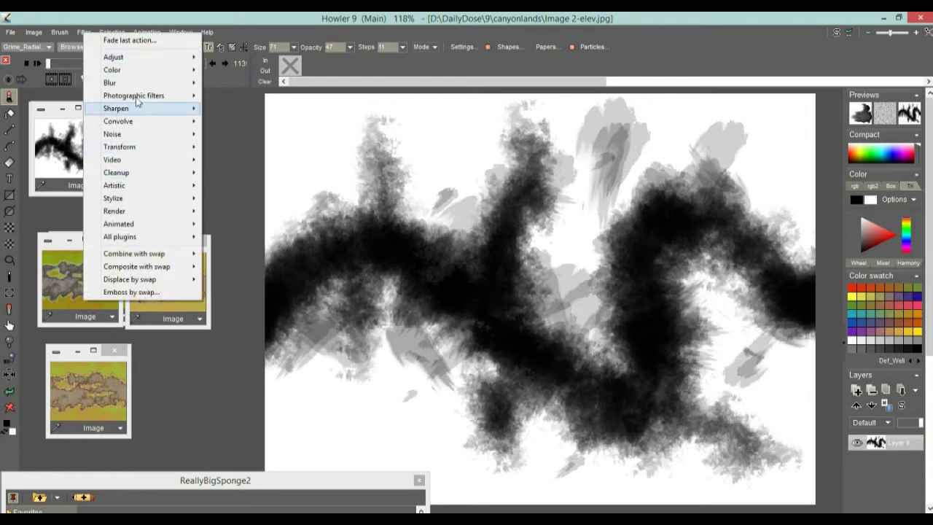
mouse_move(133, 97)
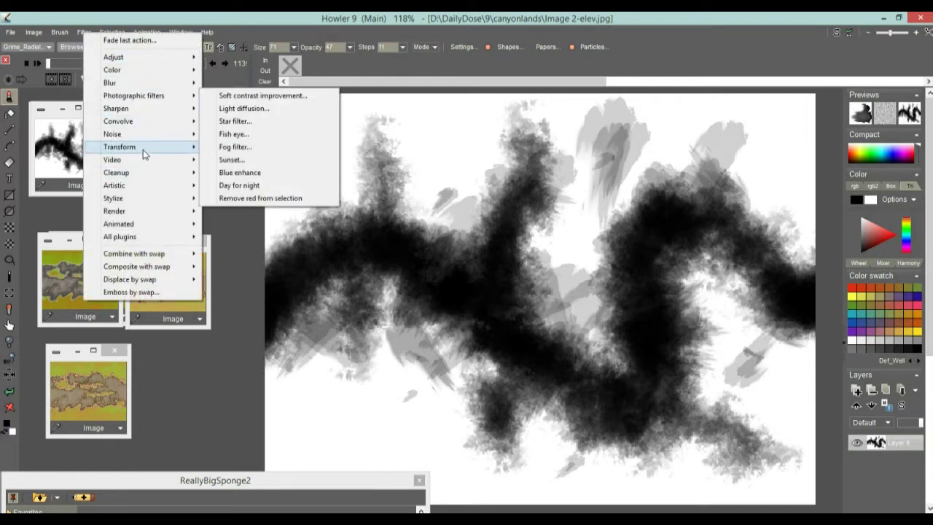
mouse_move(143, 149)
mouse_move(288, 217)
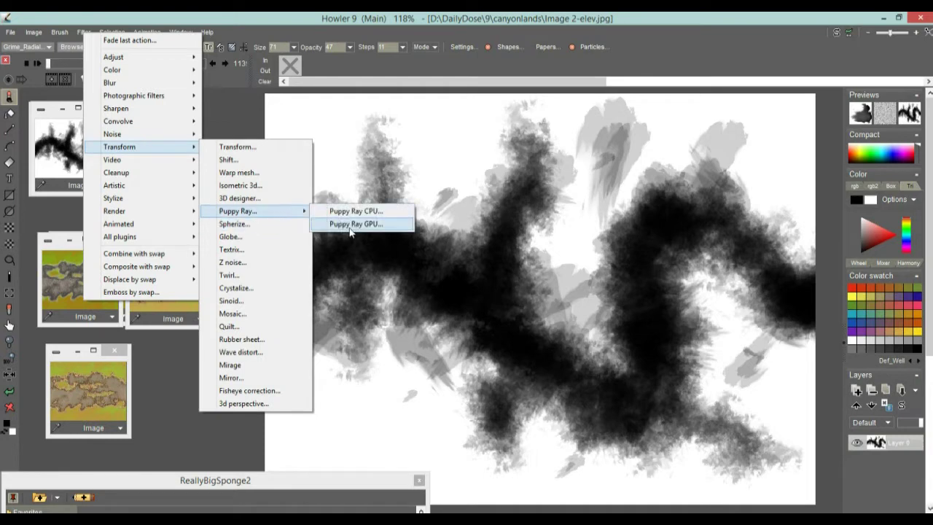
left_click(348, 226)
left_click_drag(505, 127, 192, 144)
left_click_drag(170, 186, 170, 217)
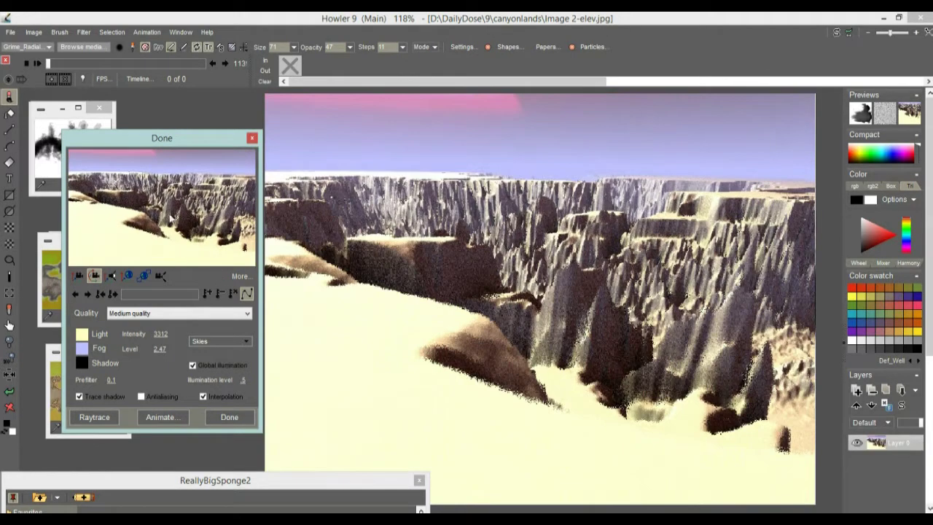
Apply the blue cloudy sky and turn the camera to face the canyon walls.
left_click(225, 342)
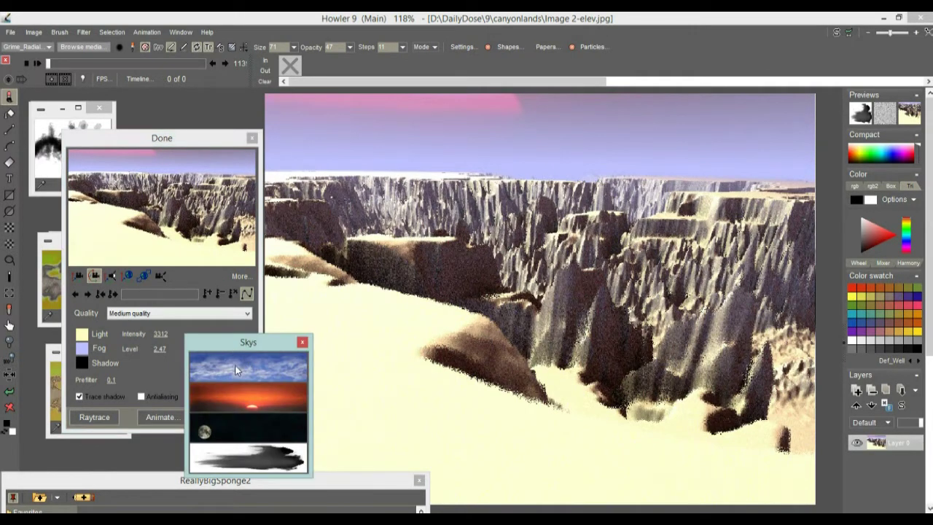
left_click(234, 370)
left_click_drag(181, 211, 94, 196)
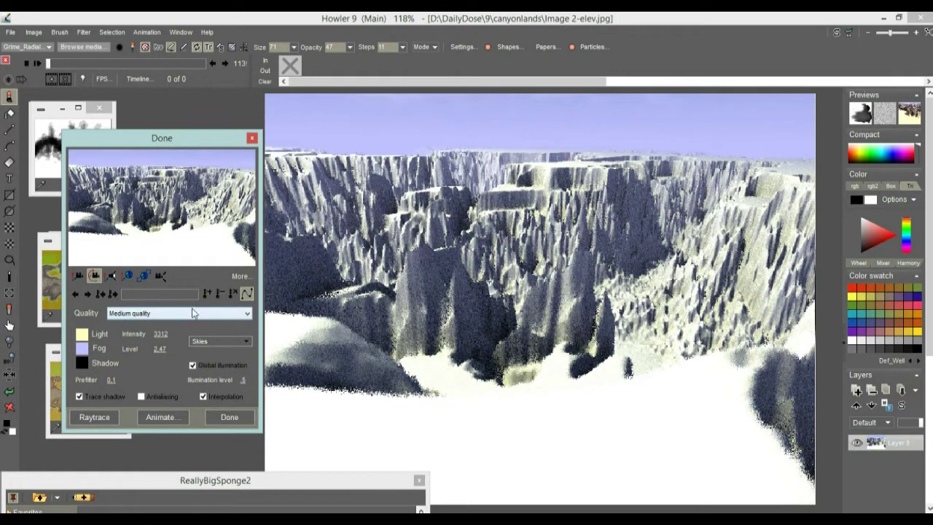
Expand the Puppy Ray settings and adjust the world's Z scale to 0.175.
left_click(240, 277)
mouse_move(429, 295)
left_mouse_down()
mouse_move(417, 296)
mouse_move(441, 296)
mouse_move(434, 297)
left_mouse_up()
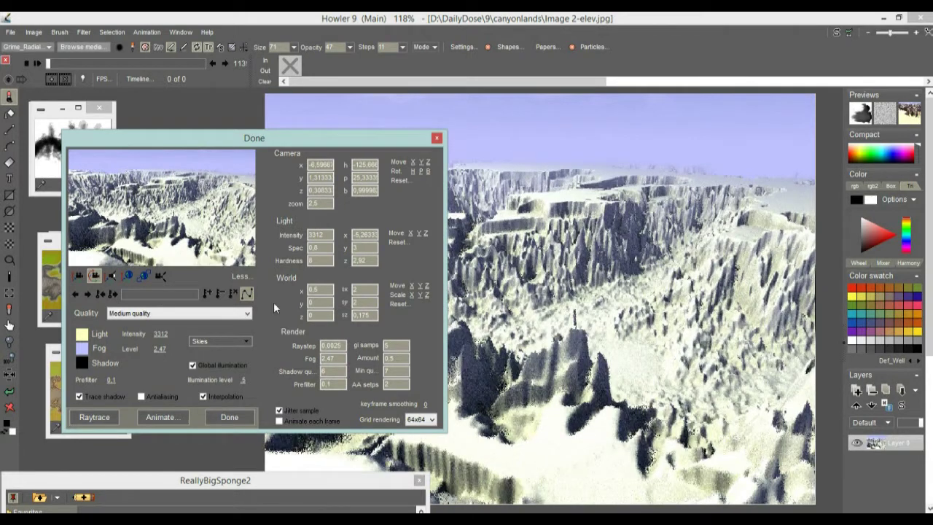
Reposition the light to about x -3.2, y 4.23 and z 1.09 so it grazes the canyon walls.
left_click(110, 276)
left_click_drag(130, 230, 175, 202)
left_click_drag(166, 276, 158, 184)
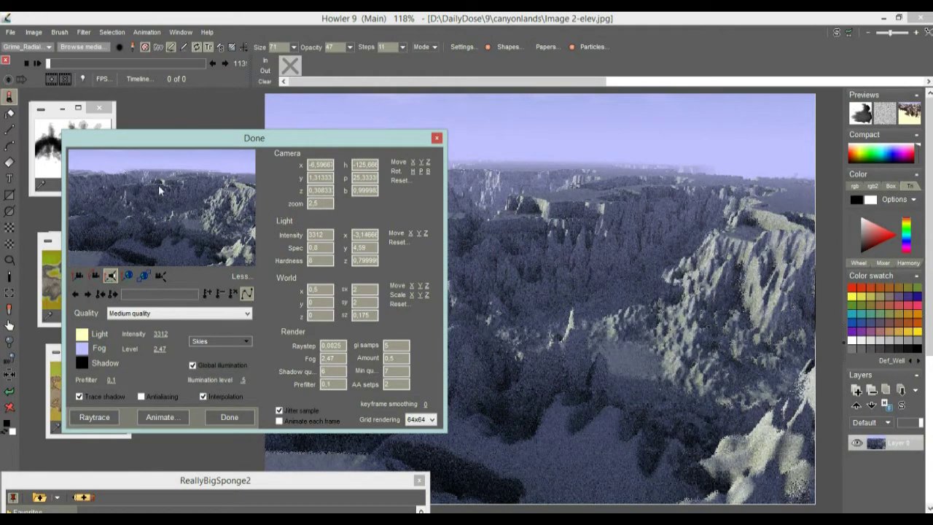
left_click_drag(181, 215, 174, 134)
right_click(174, 134)
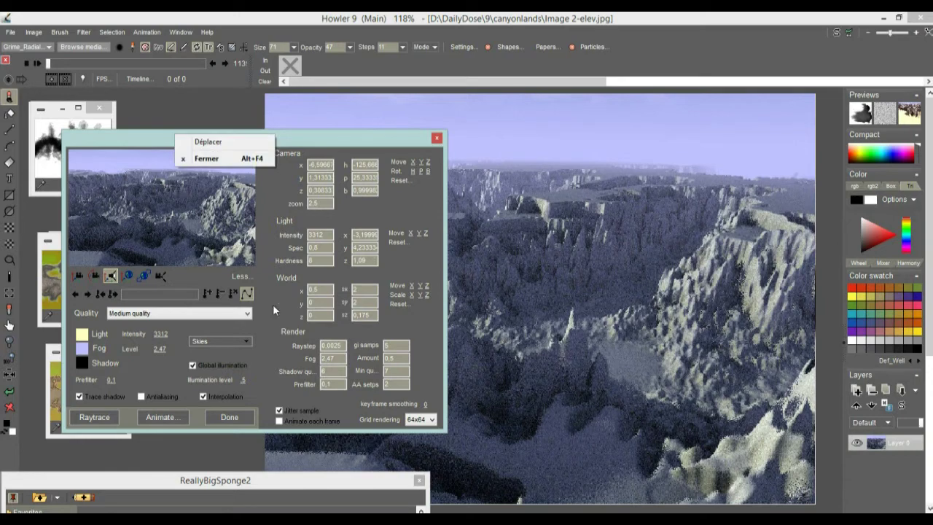
Turn off global illumination and change the shadow colour to dark grey.
left_click(191, 368)
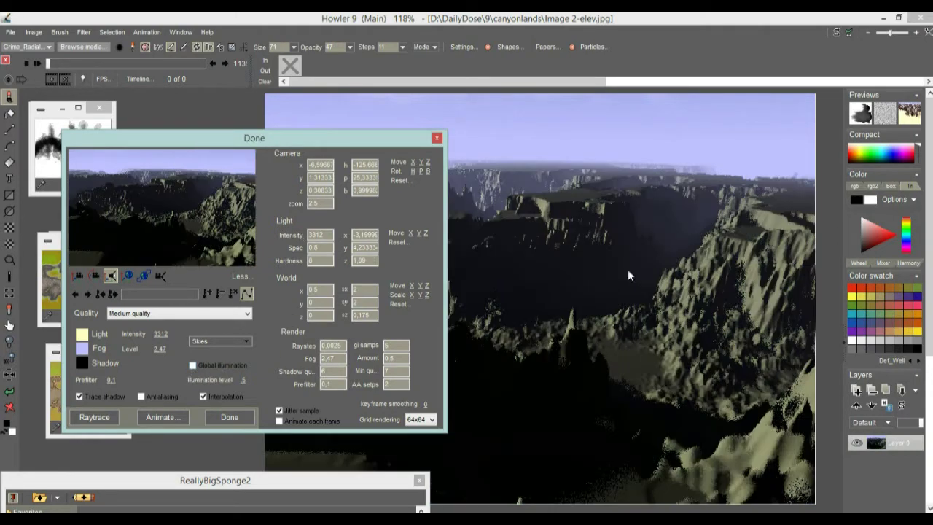
left_click_drag(347, 142, 313, 102)
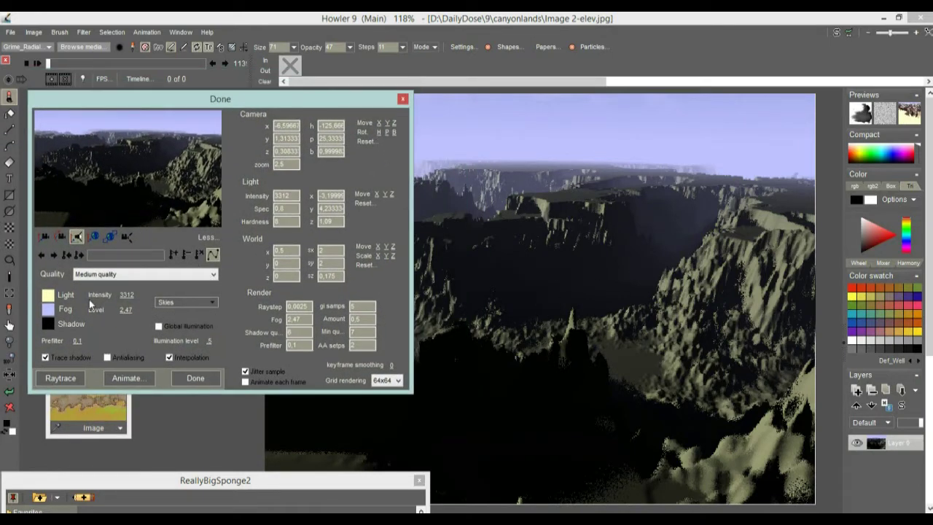
left_click(49, 325)
mouse_move(363, 215)
left_mouse_down()
mouse_move(350, 231)
mouse_move(351, 210)
left_mouse_up()
left_click(562, 219)
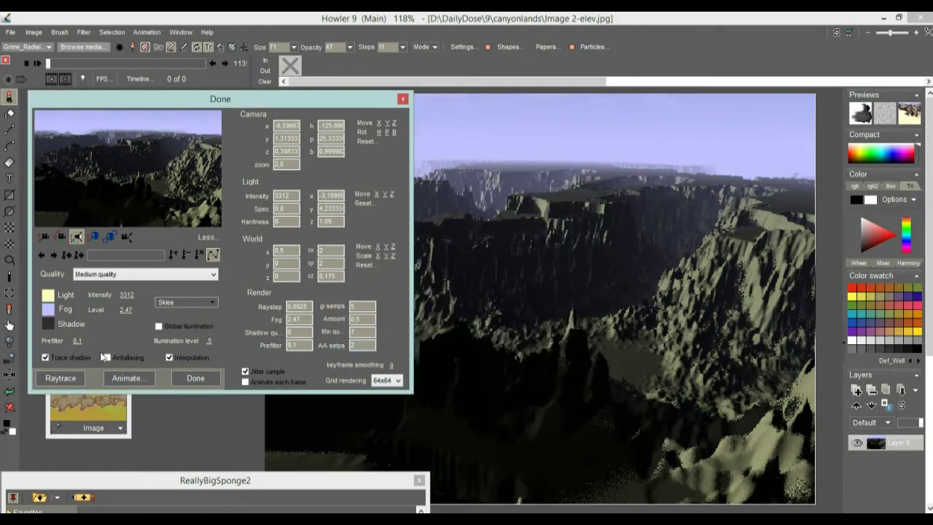
Turn global illumination back on and change the light colour to a soft orange.
left_click(159, 327)
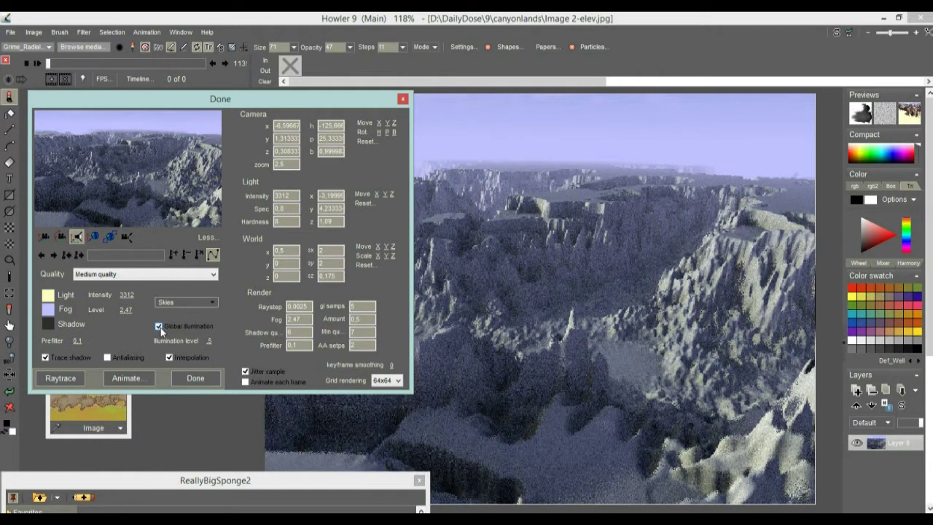
left_click(47, 296)
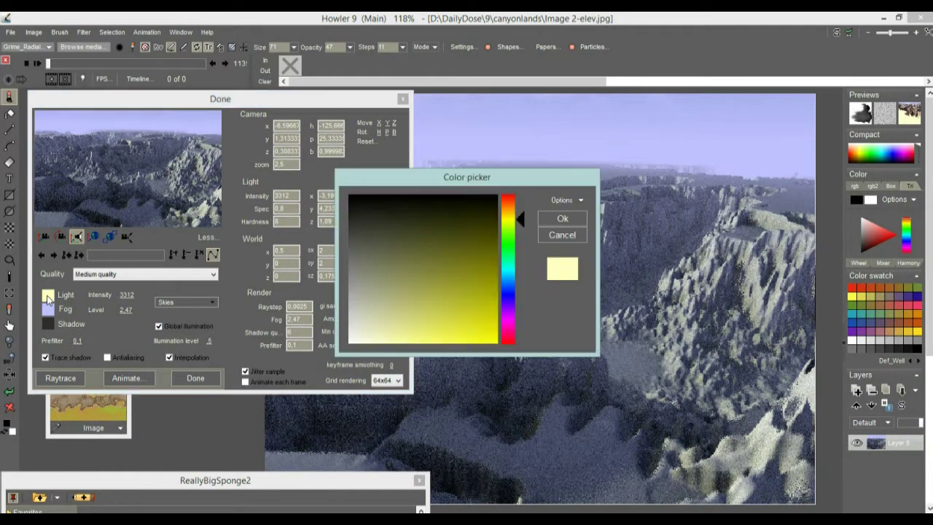
left_click_drag(510, 217, 510, 210)
left_click(462, 280)
left_click_drag(465, 268, 432, 319)
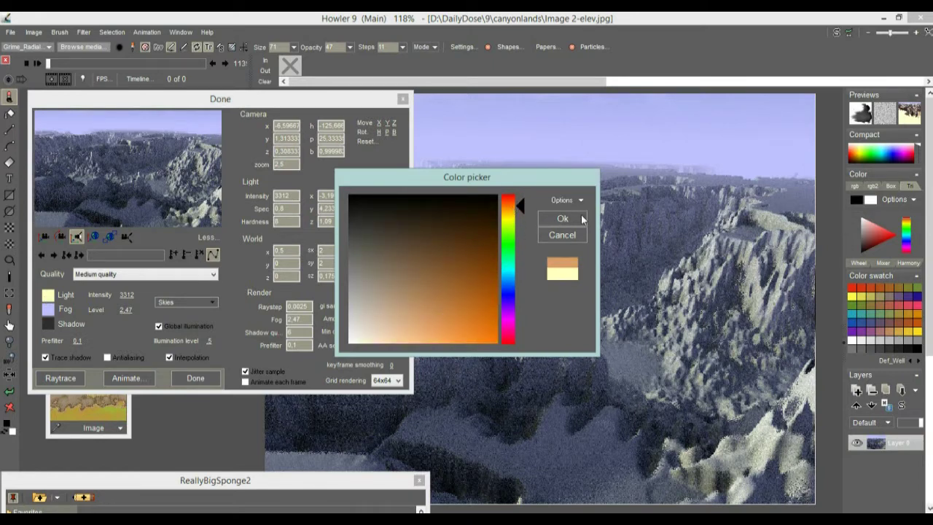
left_click(562, 219)
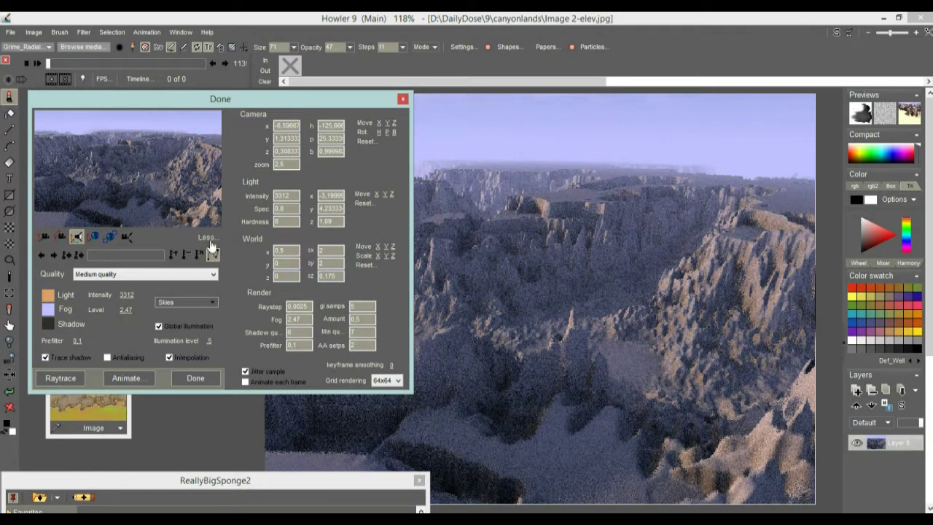
Collapse the extended settings, render the canyon at Final render quality and accept the image.
left_click(209, 234)
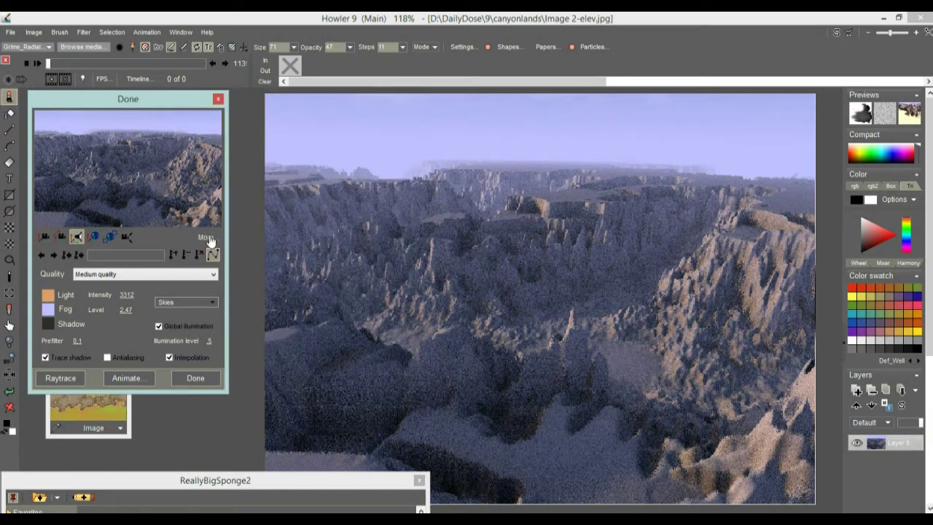
left_click(94, 272)
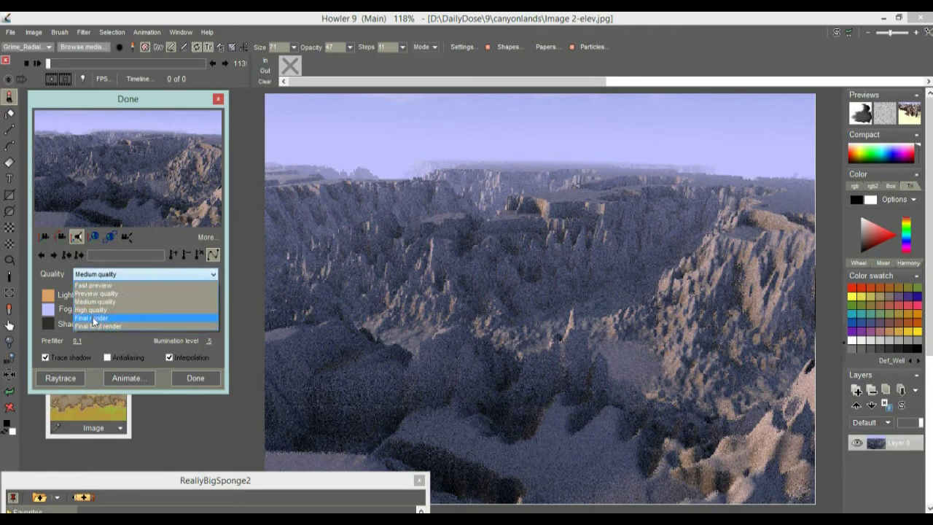
left_click(92, 316)
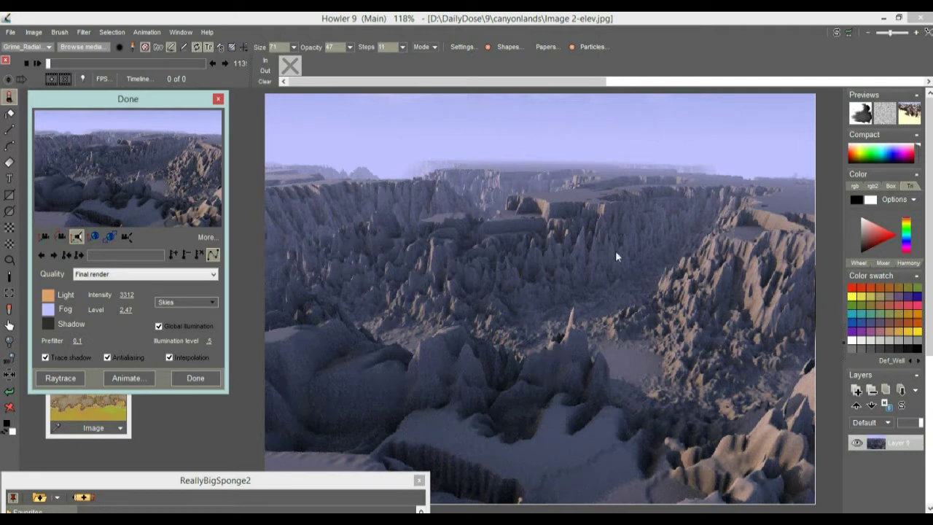
left_click(195, 378)
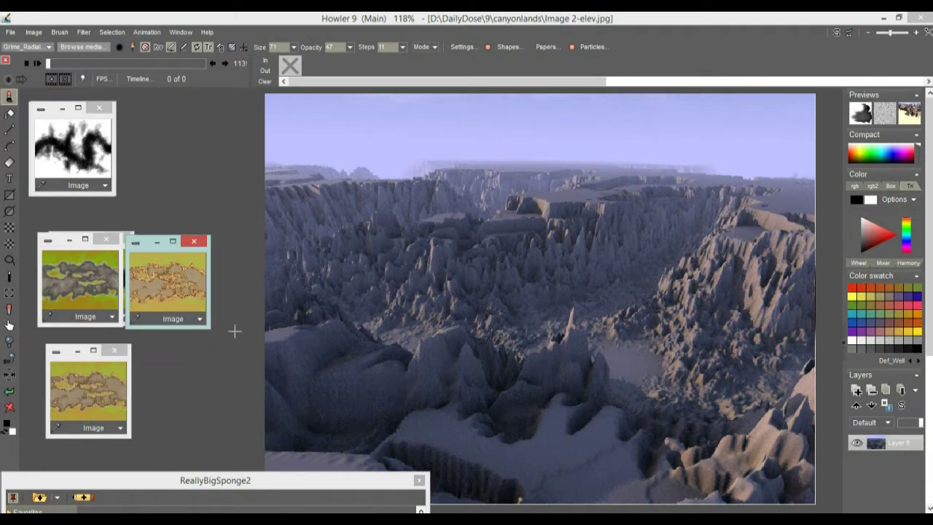
Bring back the stored black-and-white elevation map and create a 200-frame animation at 24 fps initialized with copies of the current frame.
left_click(91, 159)
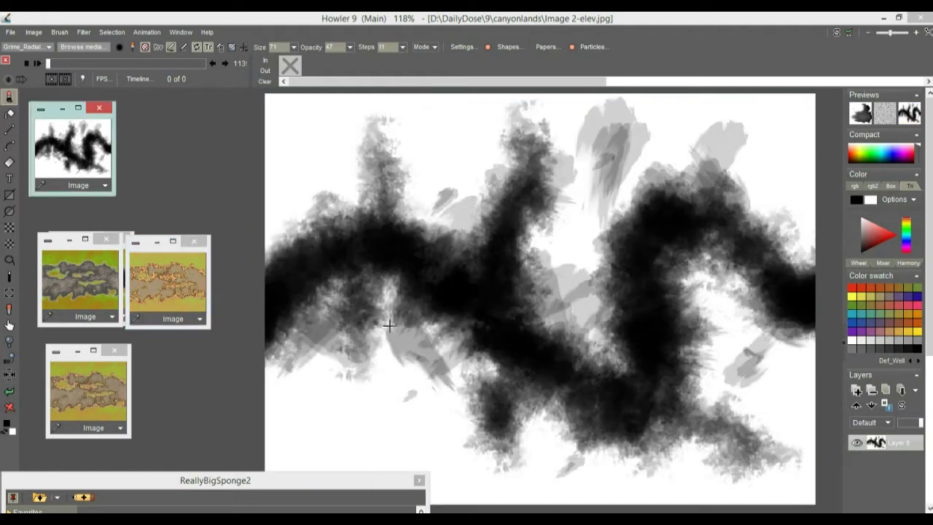
left_click(146, 32)
left_click(184, 35)
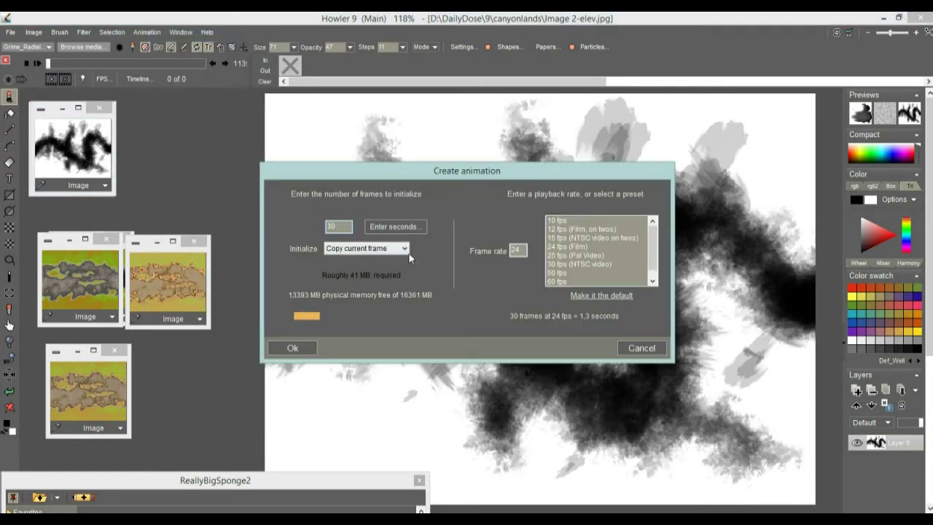
type("200")
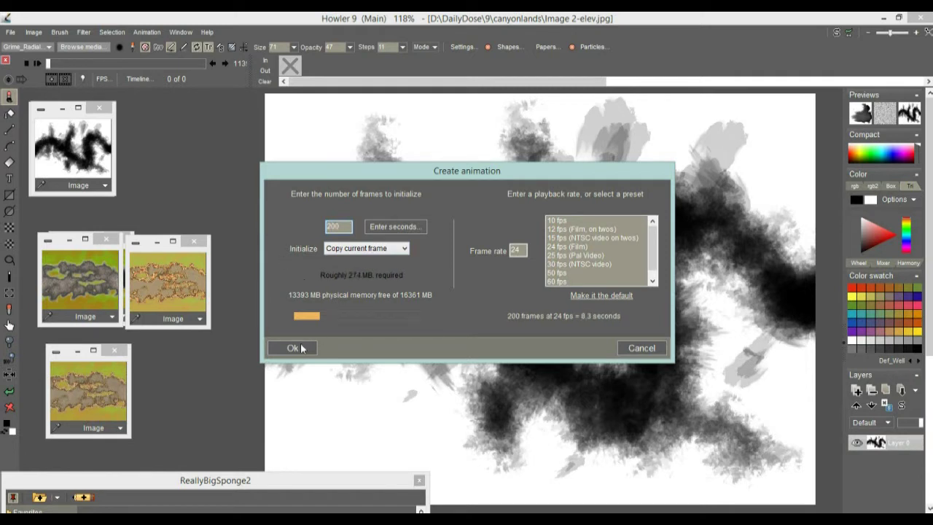
left_click(292, 348)
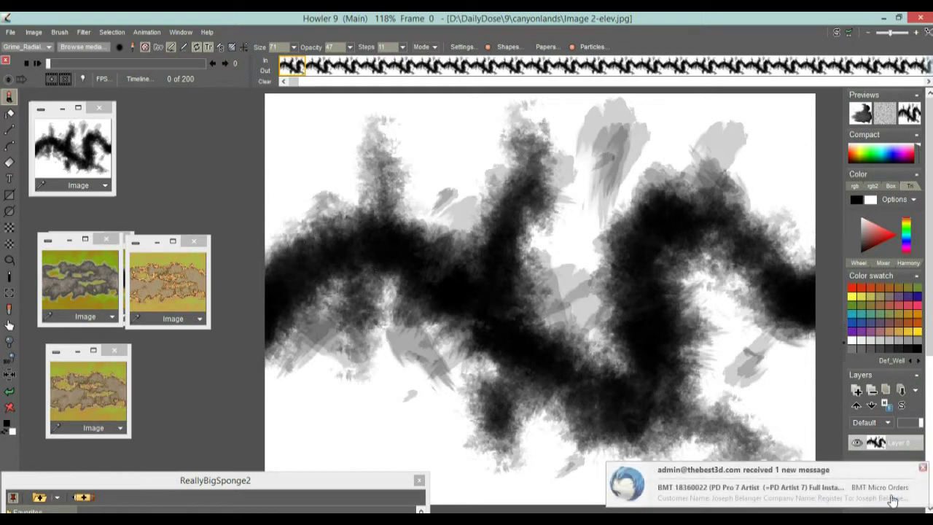
left_click(922, 467)
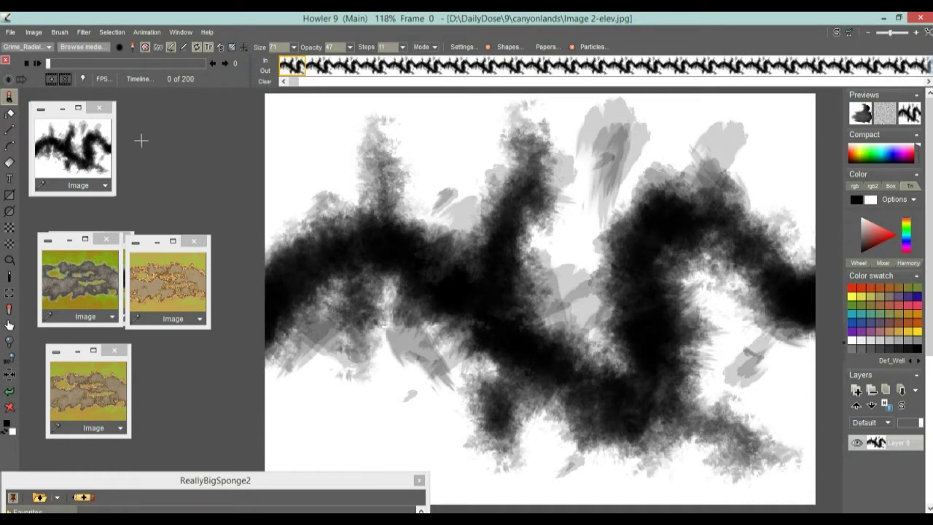
Run Puppy Ray GPU on the elevation map, move its window off the canvas and set the quality to Medium quality.
left_click(86, 33)
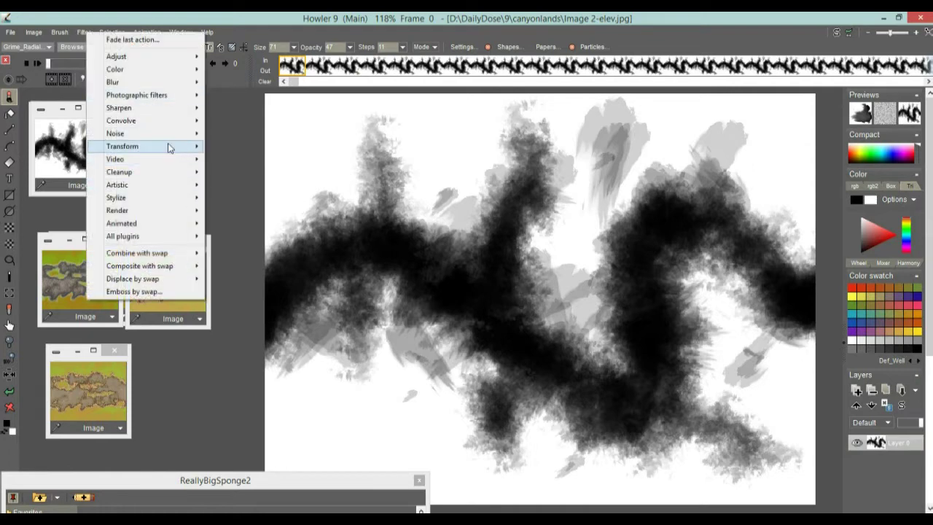
mouse_move(171, 146)
mouse_move(281, 211)
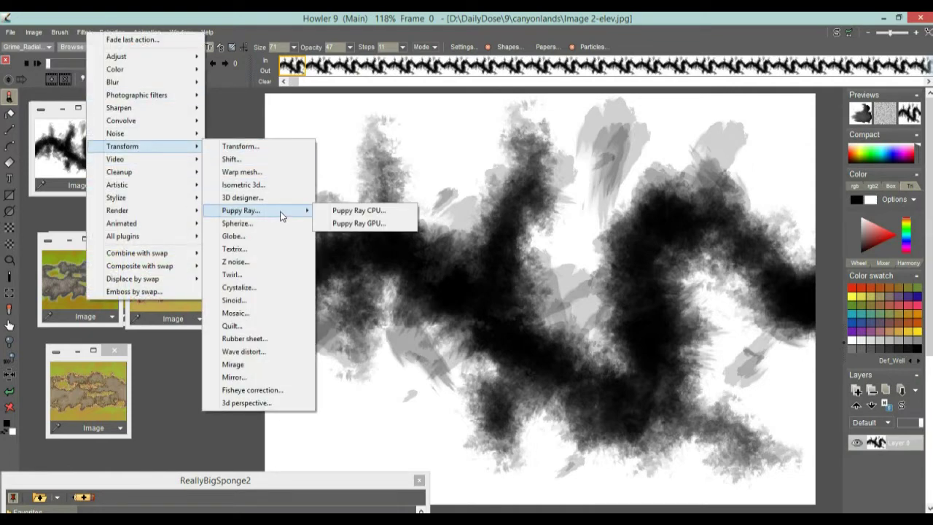
left_click(368, 224)
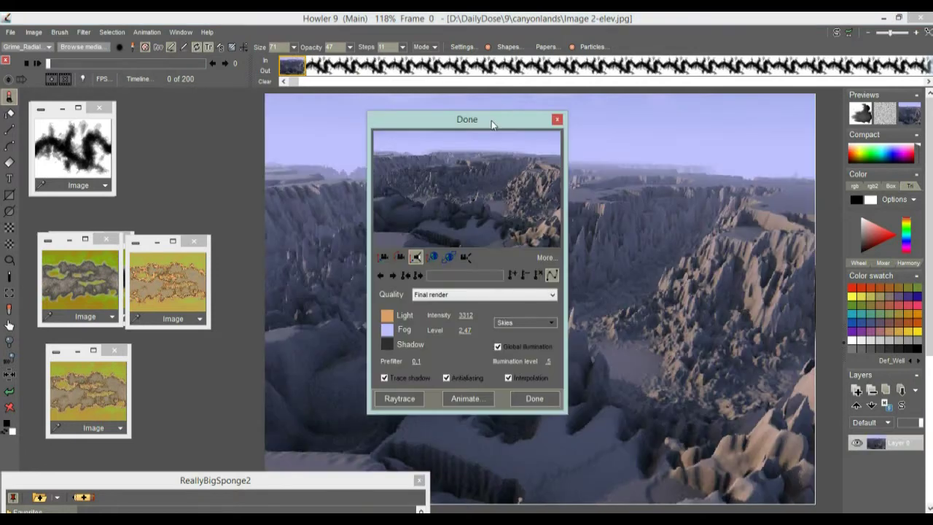
left_click_drag(491, 121, 152, 126)
left_click(108, 303)
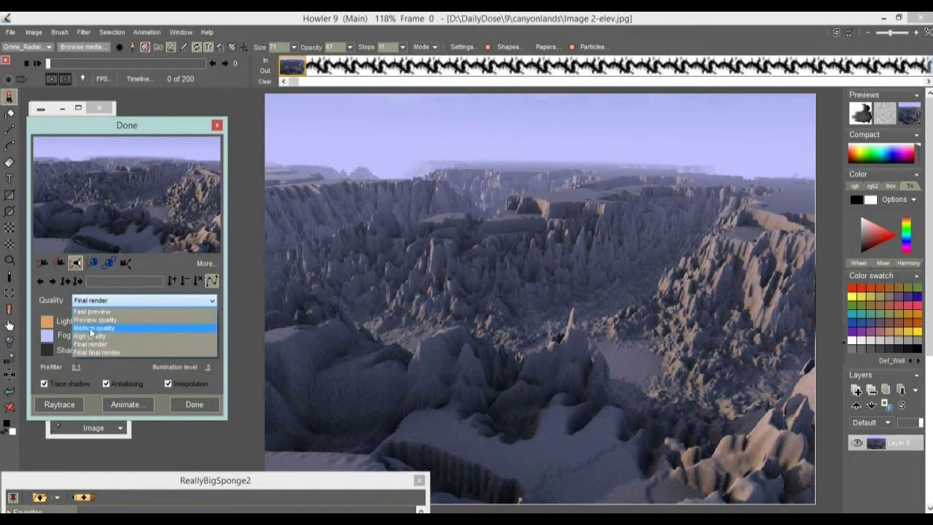
left_click(102, 328)
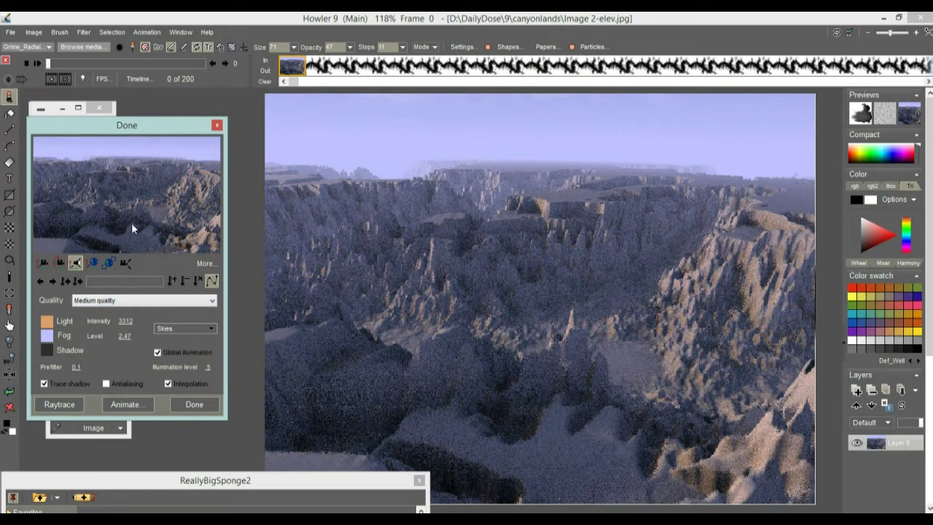
Turn the camera toward the canyon and move it down inside to about x -7, y 1.02 and z 0.12.
left_click(43, 264)
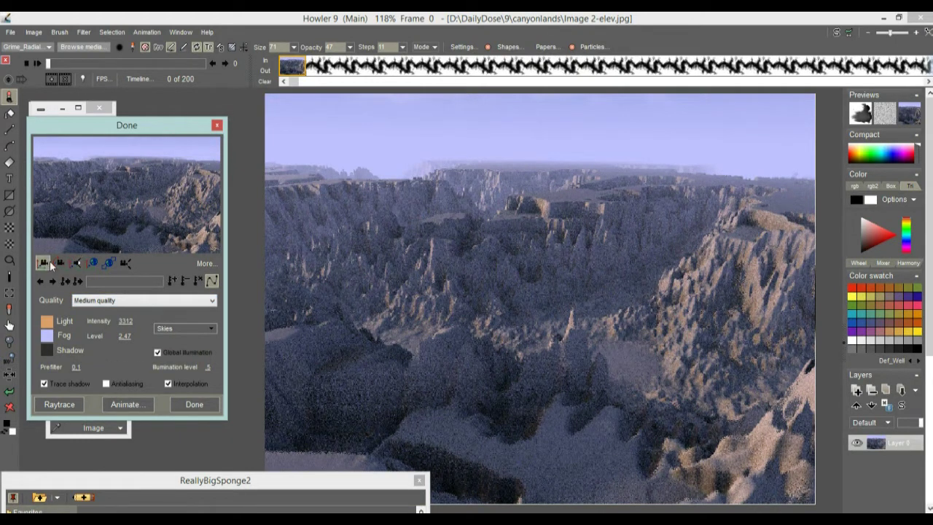
left_click(61, 262)
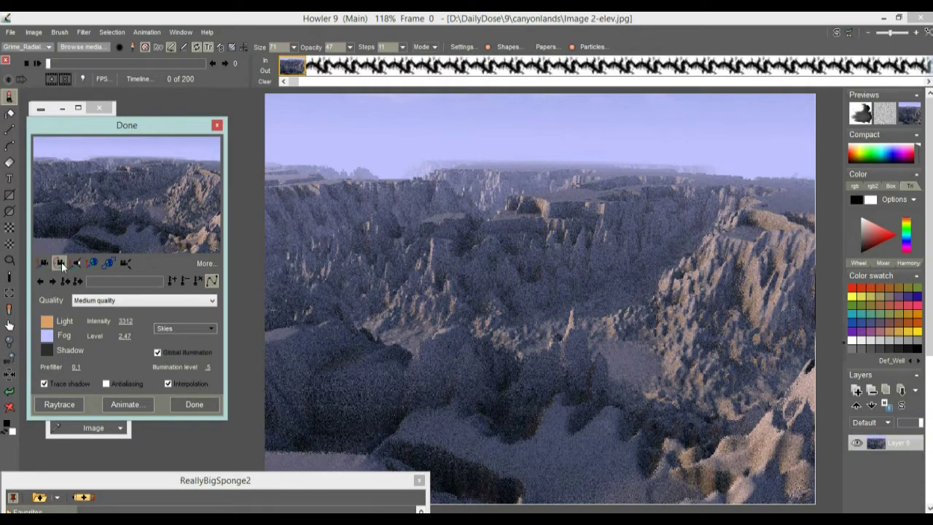
left_click_drag(117, 203, 29, 198)
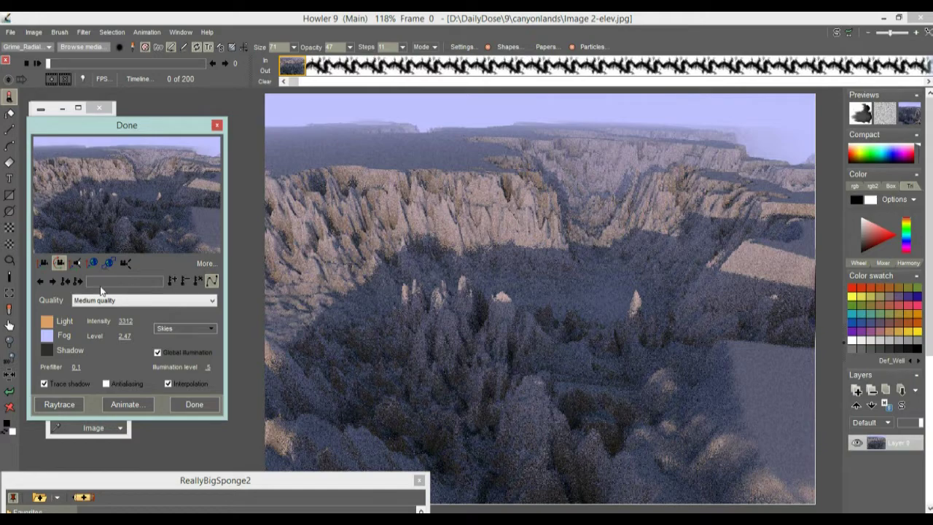
left_click_drag(72, 252, 153, 132)
right_click(153, 133)
mouse_move(140, 193)
left_mouse_down()
mouse_move(134, 165)
mouse_move(140, 222)
mouse_move(139, 201)
left_mouse_up()
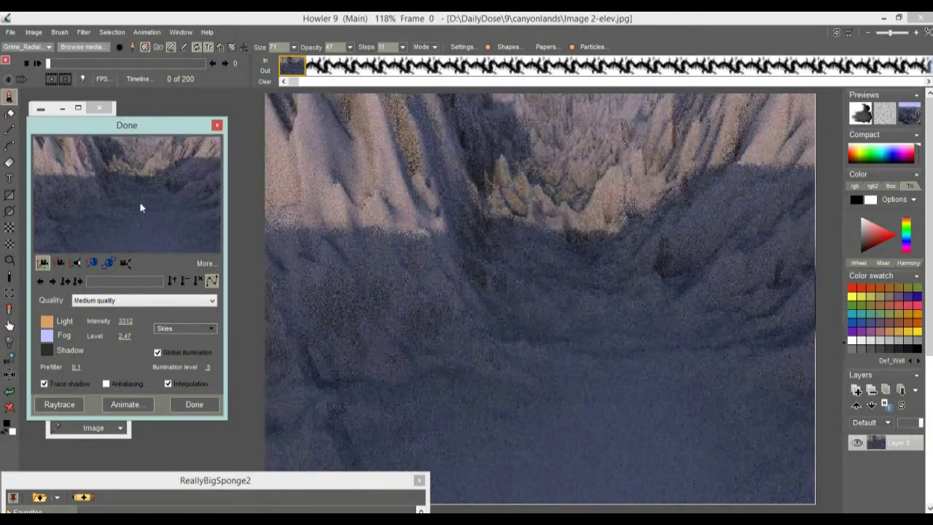
Rotate the camera to a pitch of about 22 so it looks along the rugged canyon wall with sky above.
left_click(60, 263)
left_click_drag(121, 155, 425, 206)
left_click_drag(113, 191, 244, 203)
left_click_drag(192, 160, 175, 176)
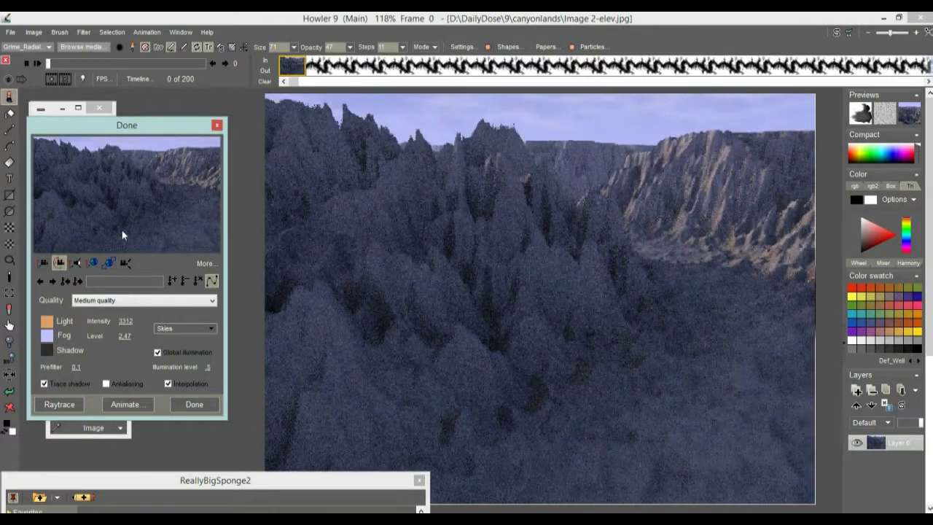
Clear all keyframes, add a keyframe at frame 0 and flatten the terrain by setting the world's z scale to 0.
left_click(198, 282)
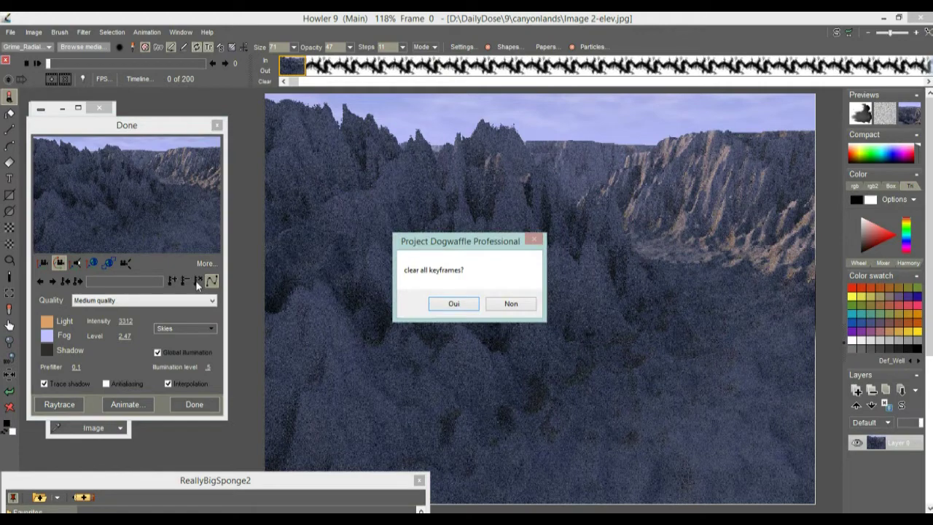
left_click(451, 305)
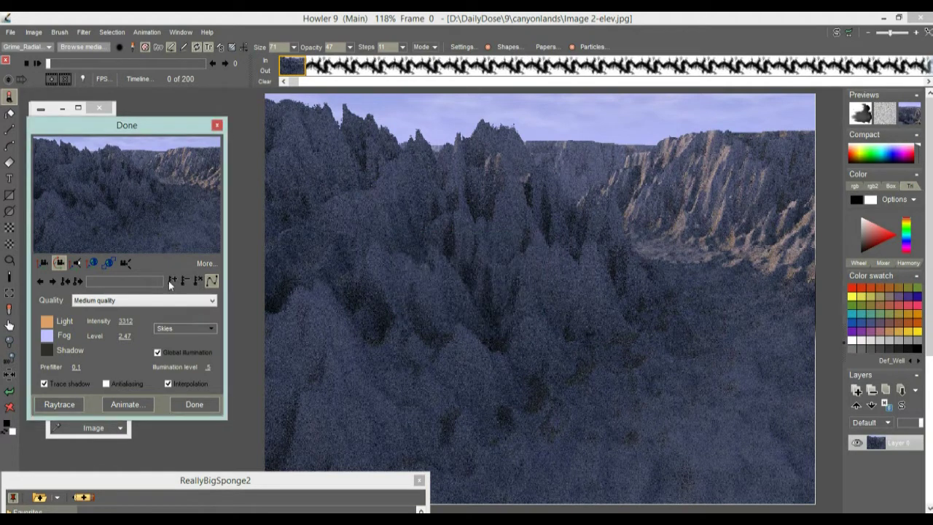
left_click(88, 282)
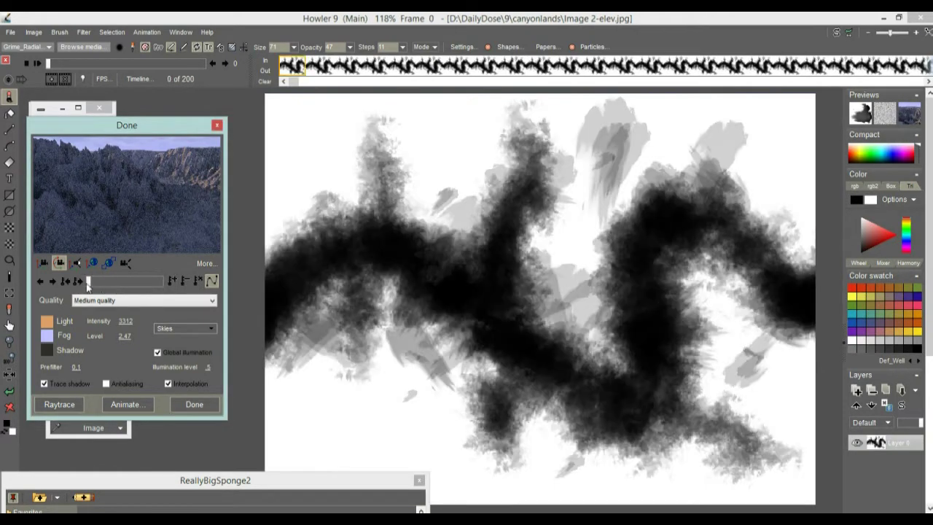
left_click(171, 291)
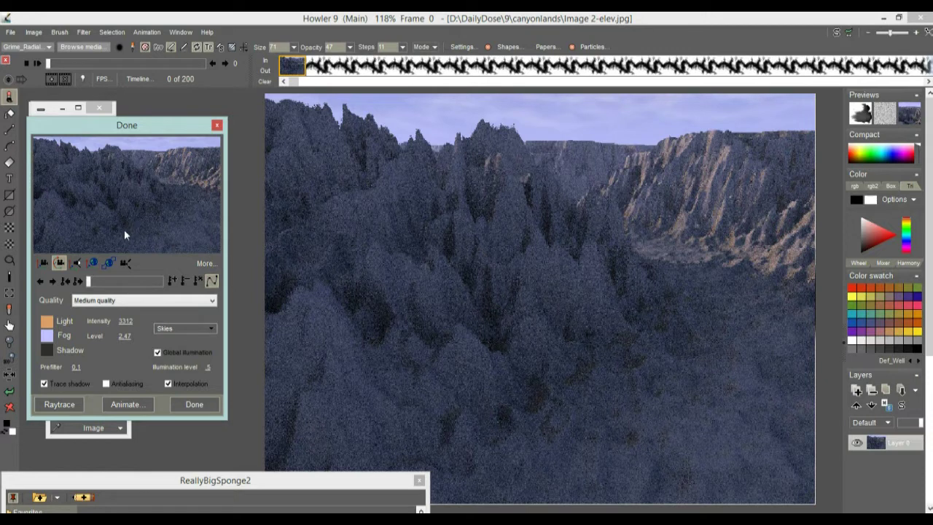
left_click(204, 264)
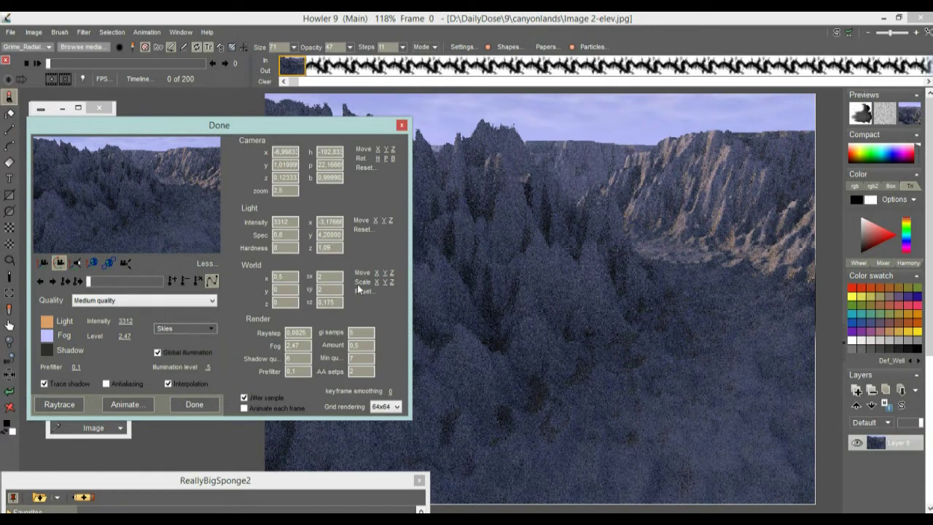
left_click_drag(392, 282, 372, 290)
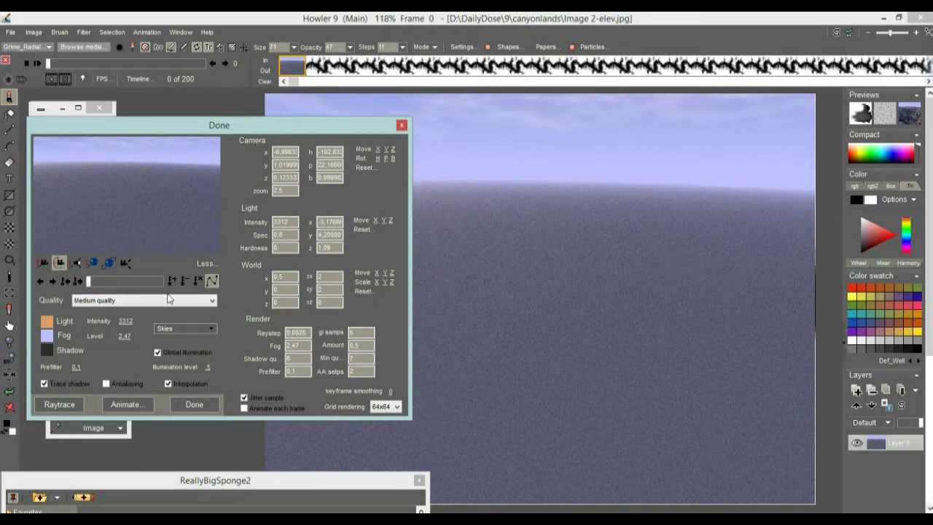
At frame 28, raise the world's z scale to 0.1625 and move the camera to about x -6.91, heading about -127.
left_click_drag(88, 282, 101, 281)
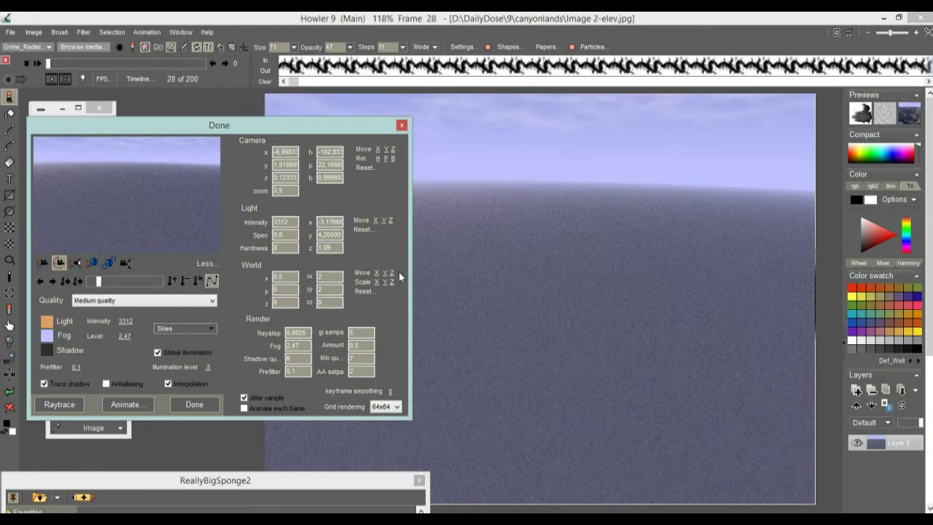
left_click_drag(391, 273, 401, 280)
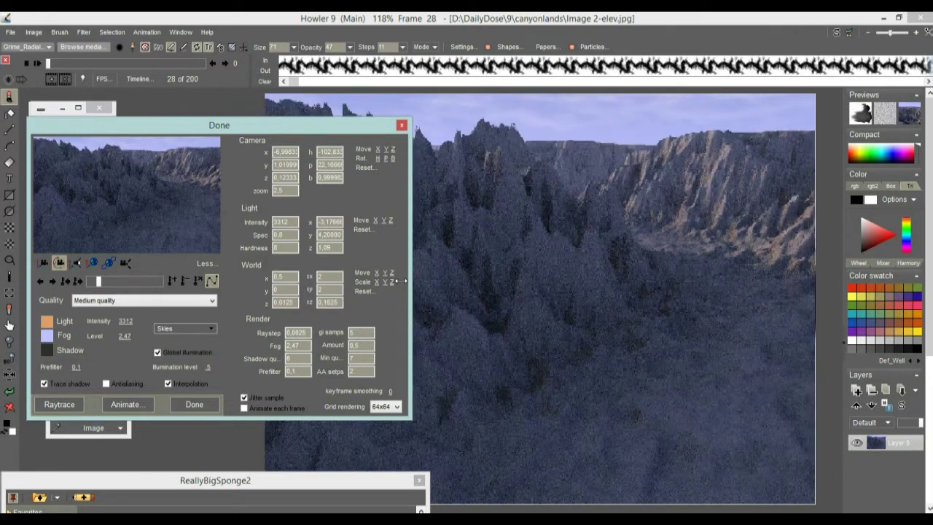
left_click(44, 262)
left_click_drag(133, 193, 103, 147)
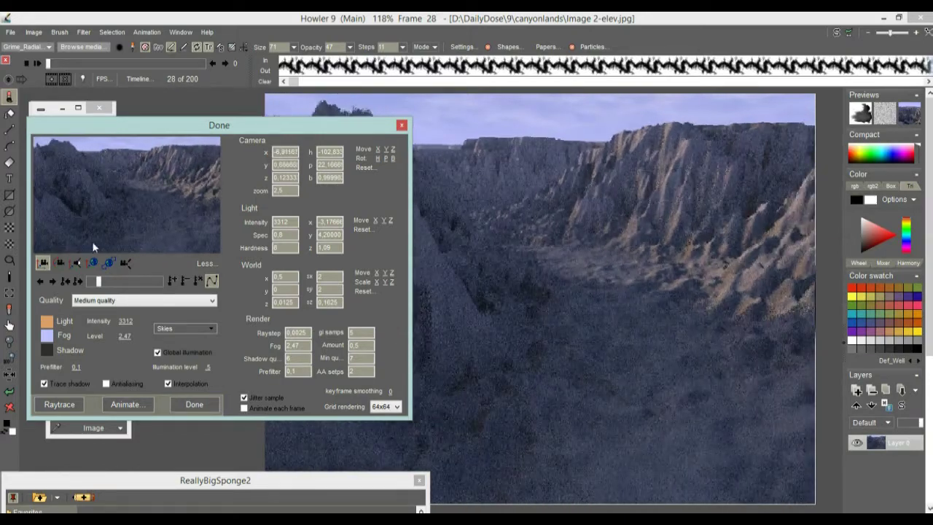
left_click(60, 262)
left_click_drag(116, 212, 65, 217)
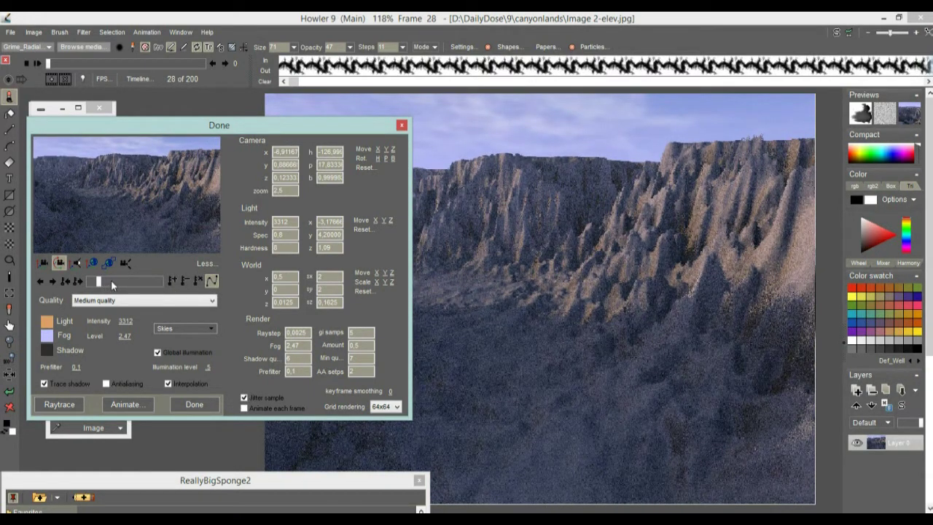
At frame 85, move the camera along the canyon wall to about x -6.64, y 0.71 and z 0.15.
left_click_drag(113, 281, 119, 280)
left_click(43, 263)
left_click_drag(148, 209, 49, 147)
left_click_drag(118, 202, 105, 235)
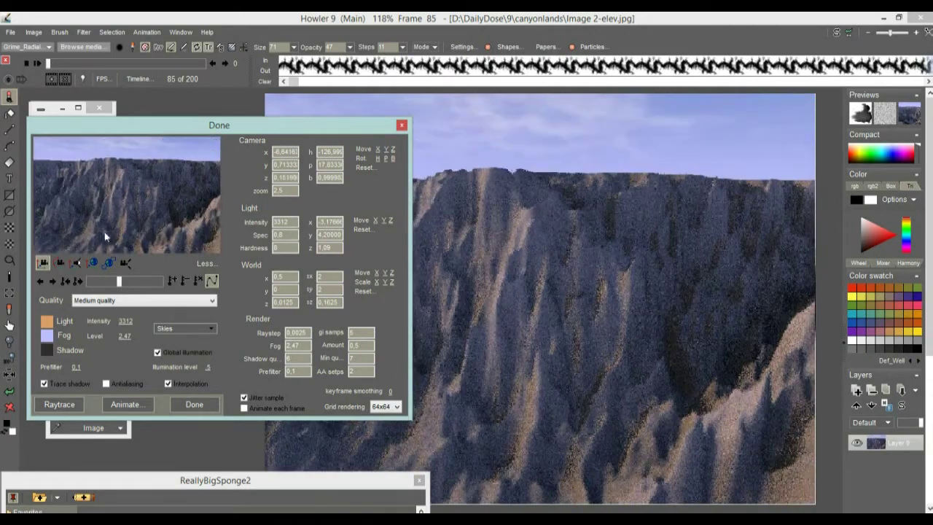
Rotate the frame 85 camera to a heading of about -57.5 and pitch 24.8, banking it steeply over the canyon floor.
left_click(60, 264)
left_click_drag(78, 203, 305, 191)
left_click_drag(138, 172, 144, 167)
left_click_drag(100, 193, 134, 228)
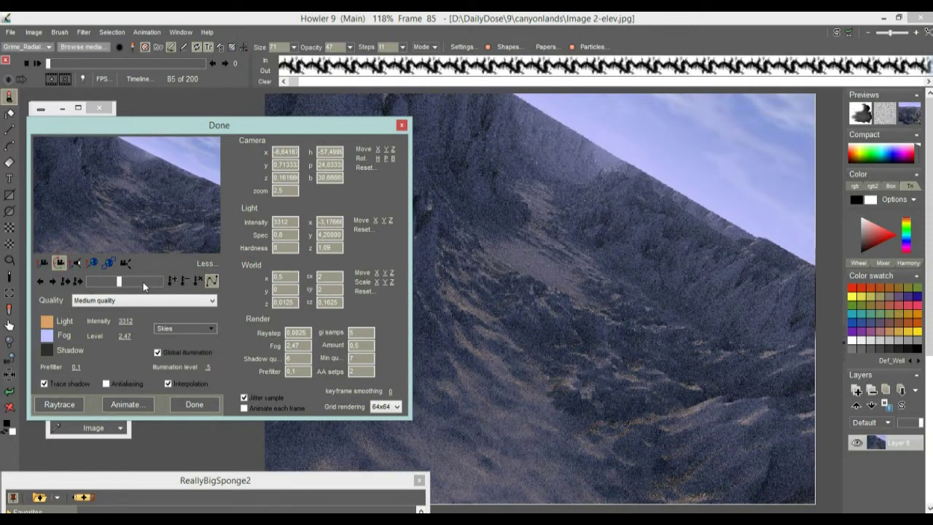
At frame 156, move the camera to about x -6.13 and y 1.07, bank it to about -27.3 and add a keyframe.
left_click_drag(119, 280, 146, 286)
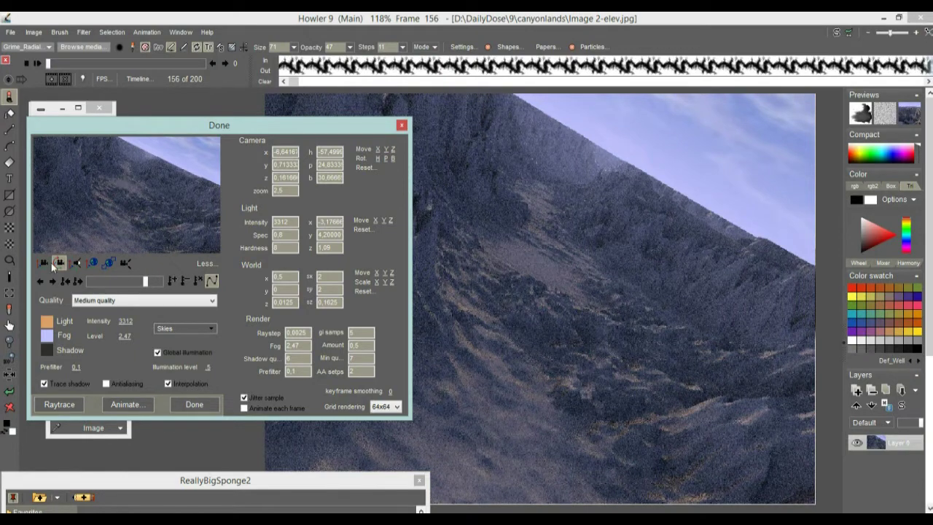
left_click_drag(117, 225, 9, 237)
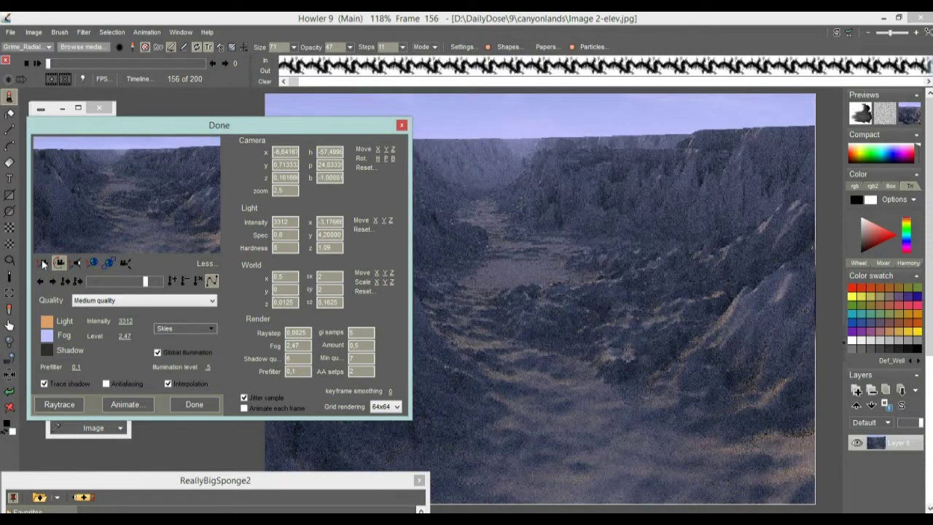
left_click(43, 263)
left_click_drag(111, 204, 39, 237)
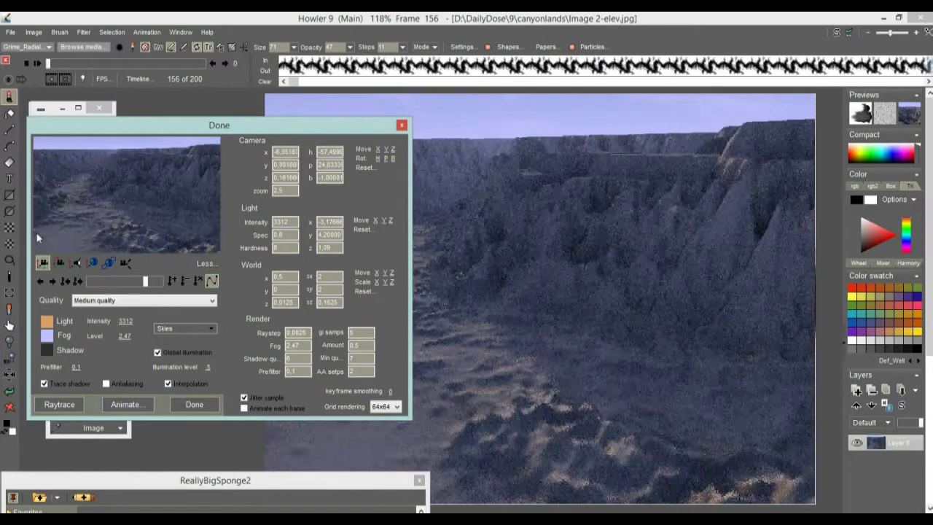
left_click_drag(89, 208, 118, 243)
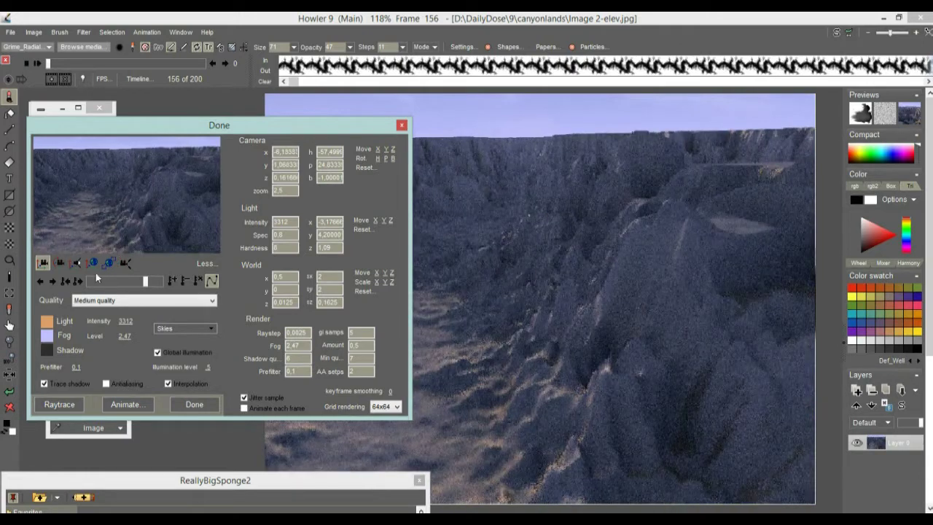
left_click_drag(91, 220, 3, 239)
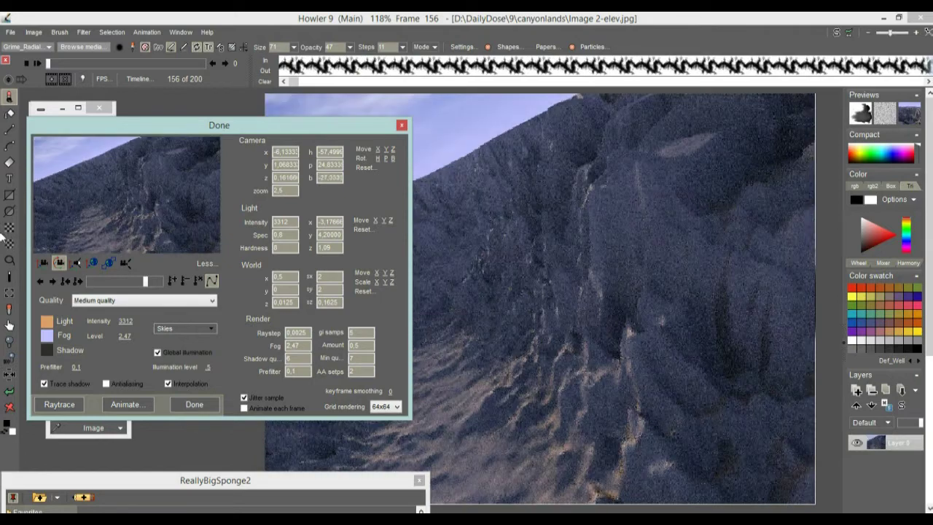
left_click_drag(81, 219, 117, 202)
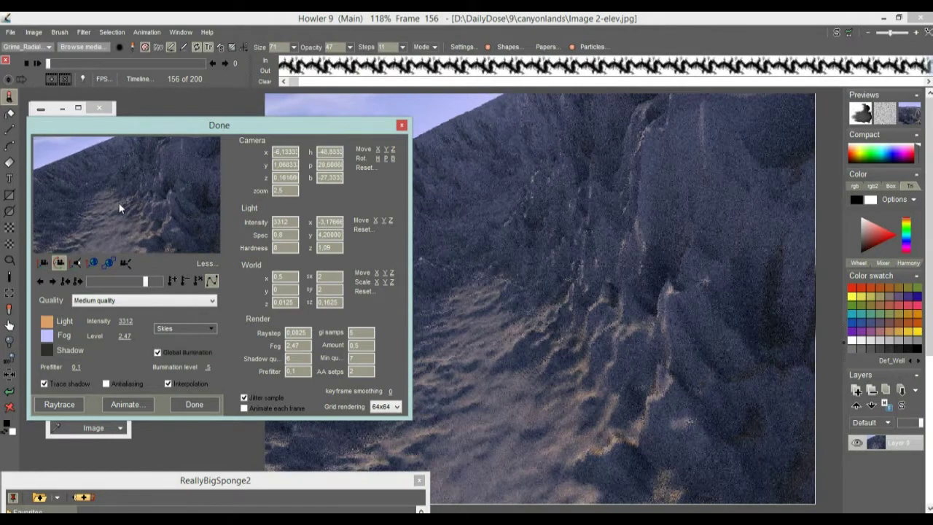
left_click(174, 284)
At frame 199, move the camera to about x -5.84 and y 1.35, heading about -62 and bank about -2.8.
left_click_drag(83, 191, 181, 202)
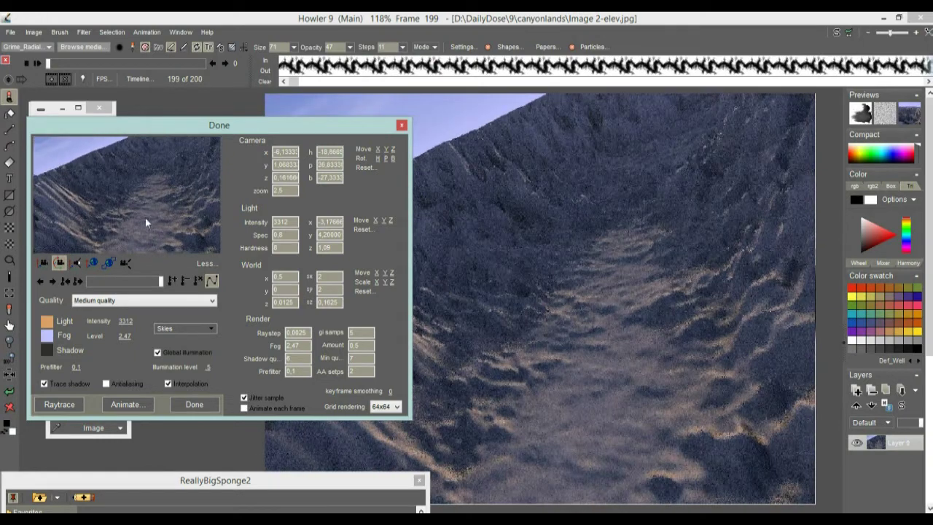
left_click(43, 262)
left_click_drag(152, 172, 61, 260)
left_click_drag(167, 192, 2, 147)
left_click_drag(173, 172, 144, 204)
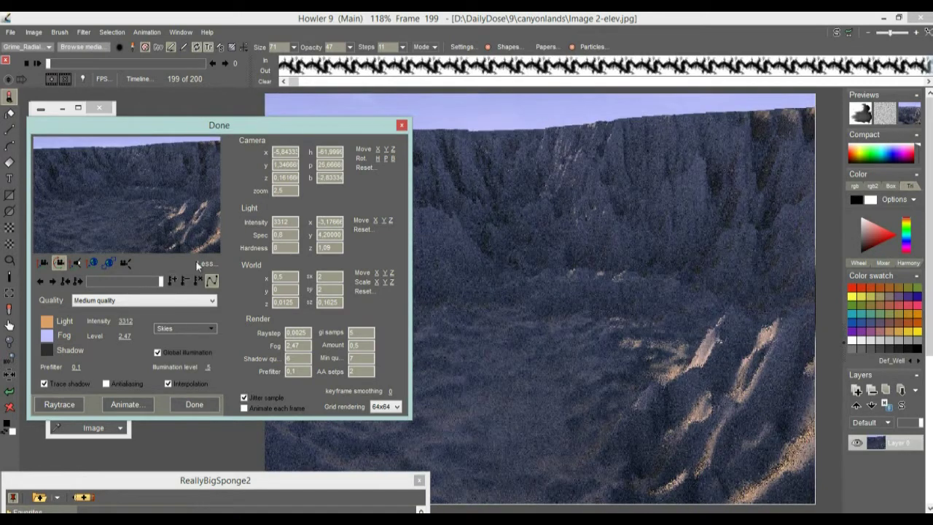
Return the landscape animation to frame 0 and choose the Medium quality preset.
mouse_move(161, 282)
left_mouse_down()
mouse_move(84, 282)
mouse_move(128, 276)
mouse_move(77, 268)
mouse_move(88, 263)
left_mouse_up()
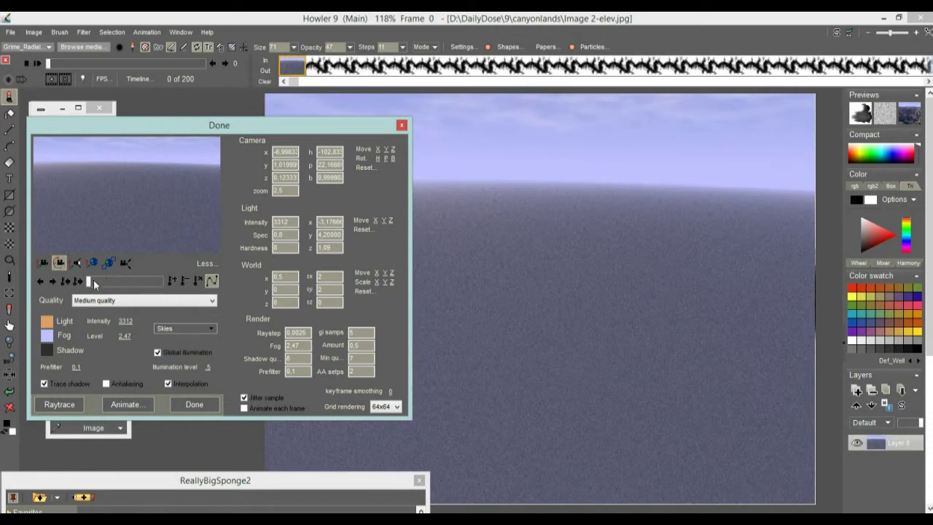
left_click(100, 305)
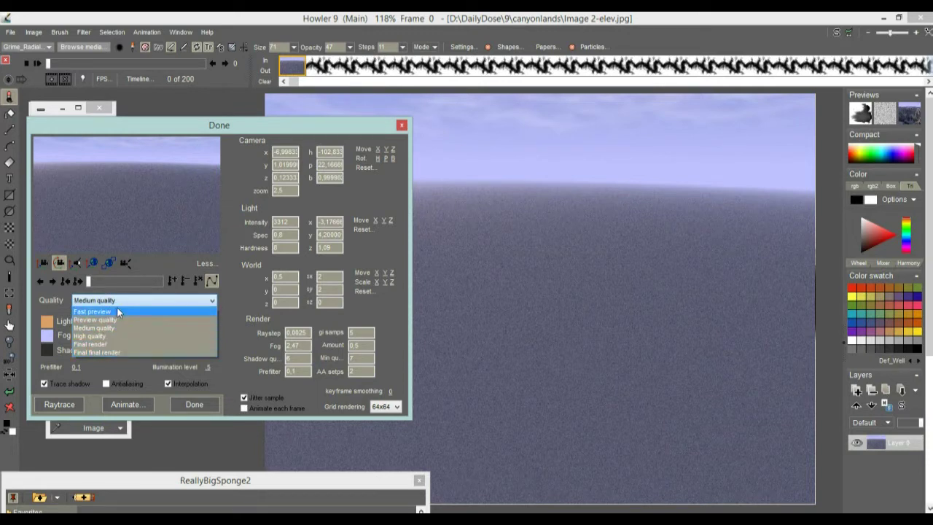
left_click(141, 280)
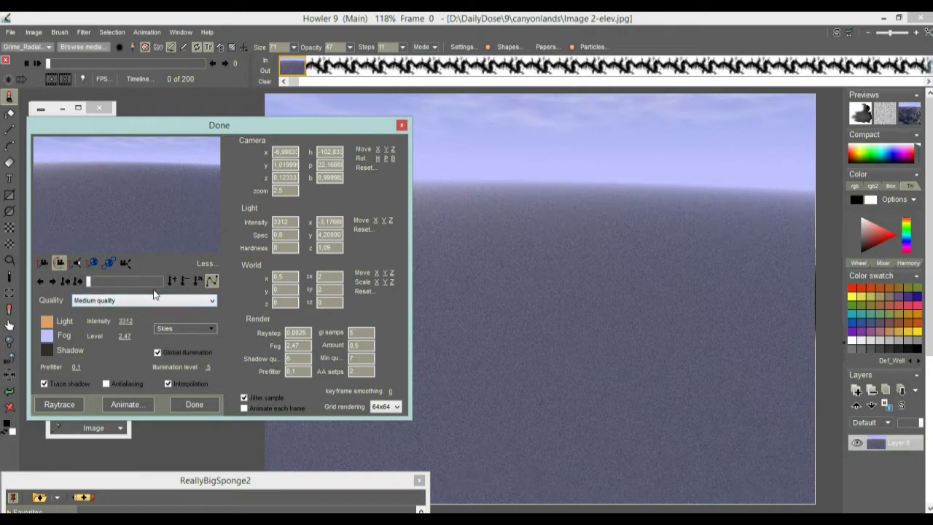
left_click_drag(101, 282, 89, 281)
left_click(105, 301)
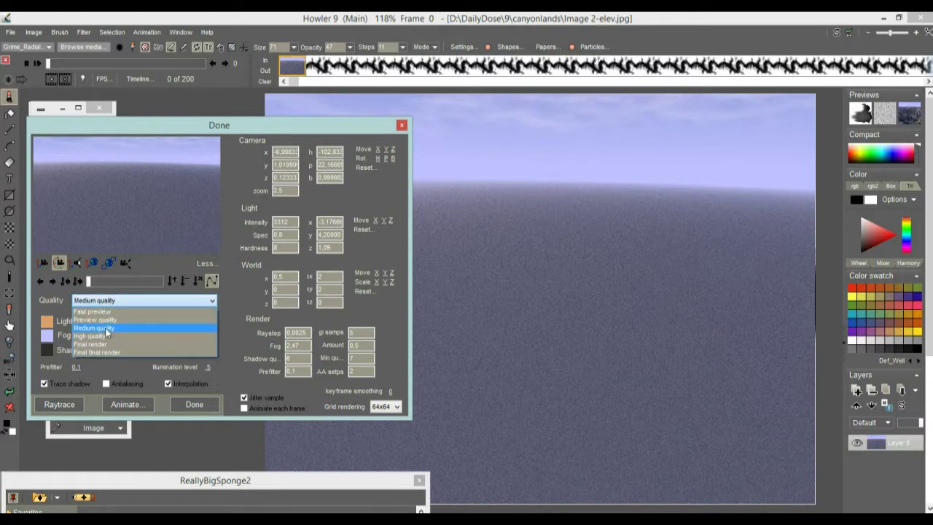
left_click(108, 329)
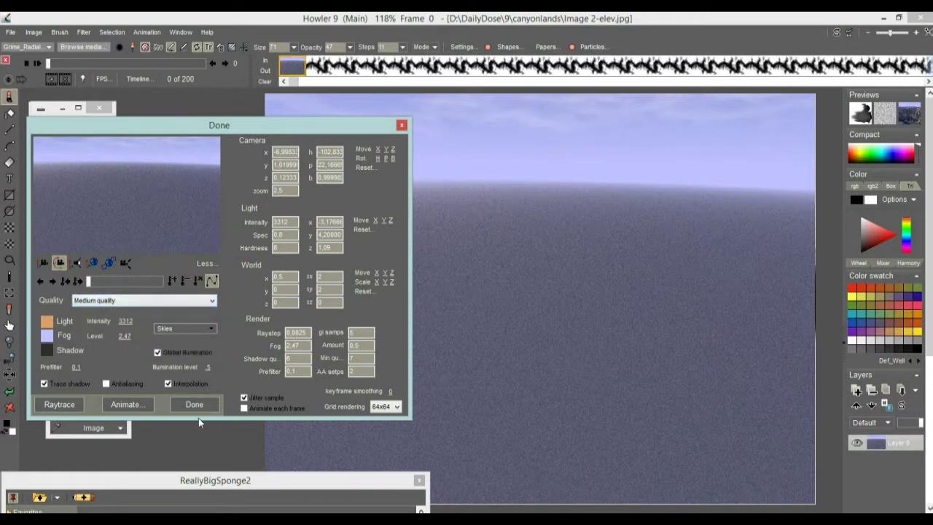
Render the keyframed animation at Medium quality with the global illumination level keyframed, then close the landscape renderer.
left_click(125, 404)
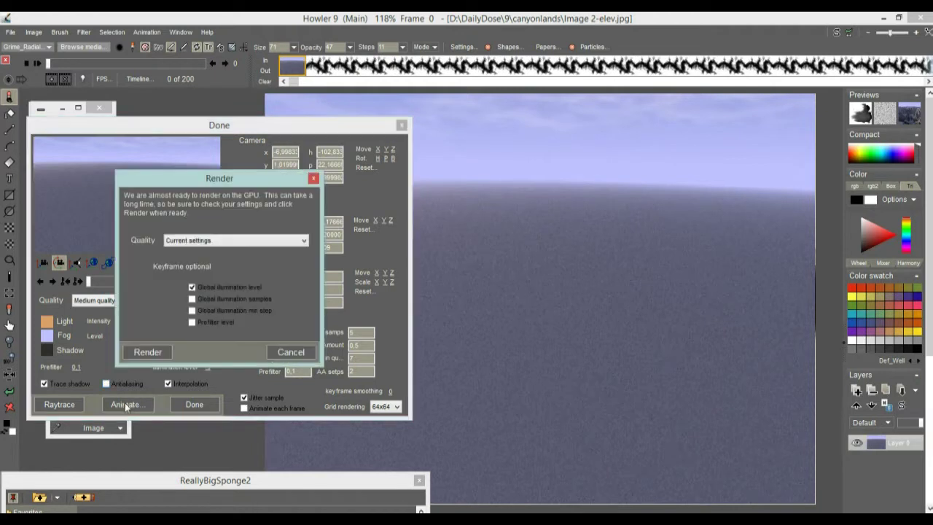
left_click(214, 245)
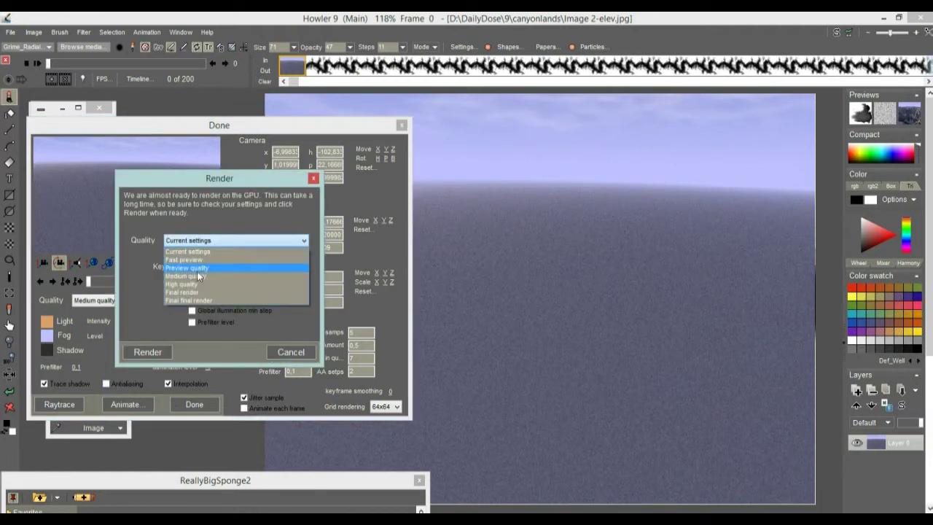
left_click(199, 275)
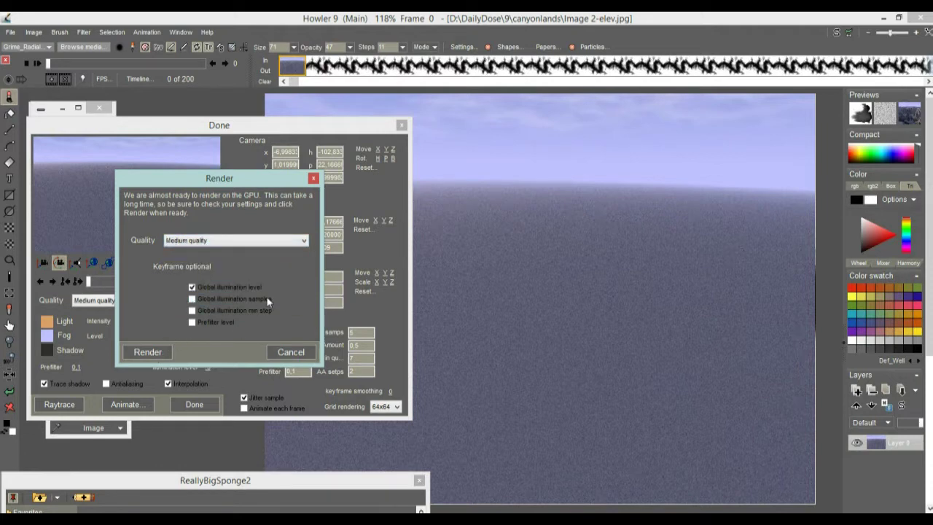
left_click(148, 352)
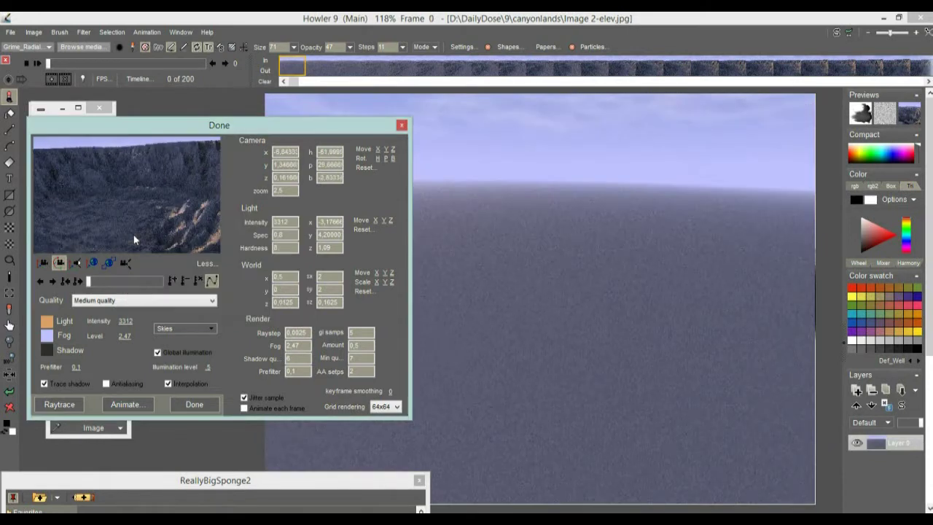
left_click(193, 405)
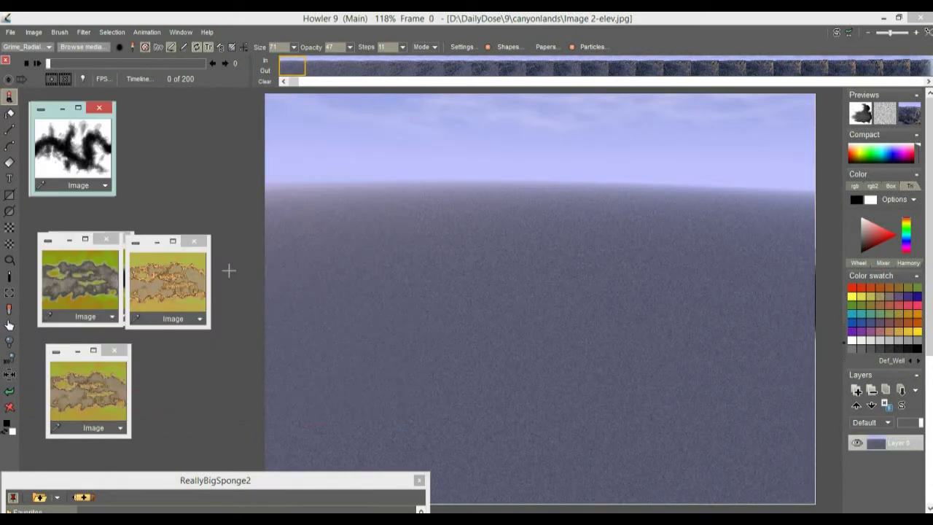
Set the playback rate to 30 fps (NTSC video), preview the rendered fly-through and return to the first frame.
left_click(103, 79)
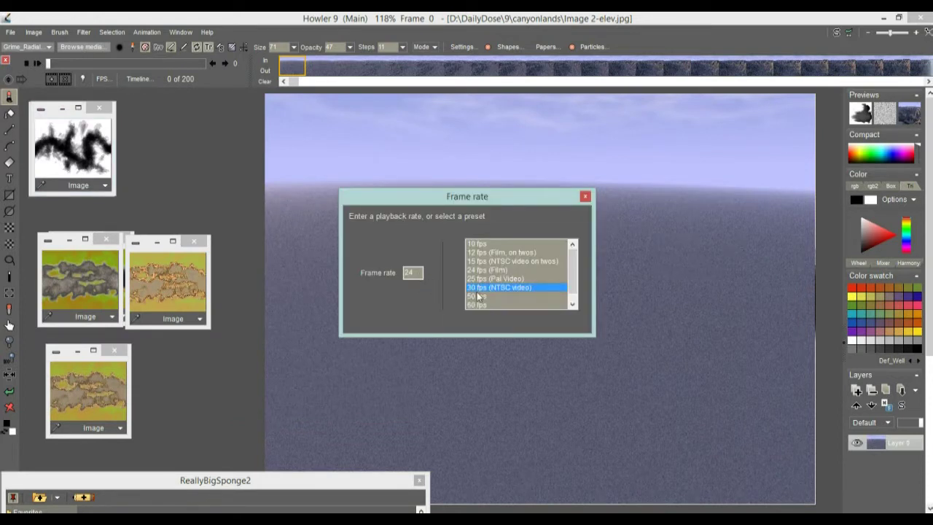
left_click(476, 287)
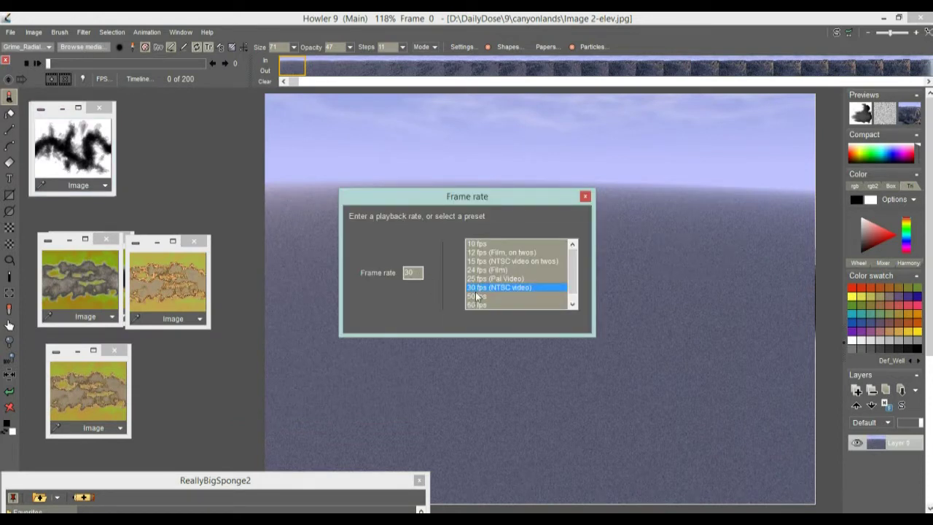
left_click(585, 197)
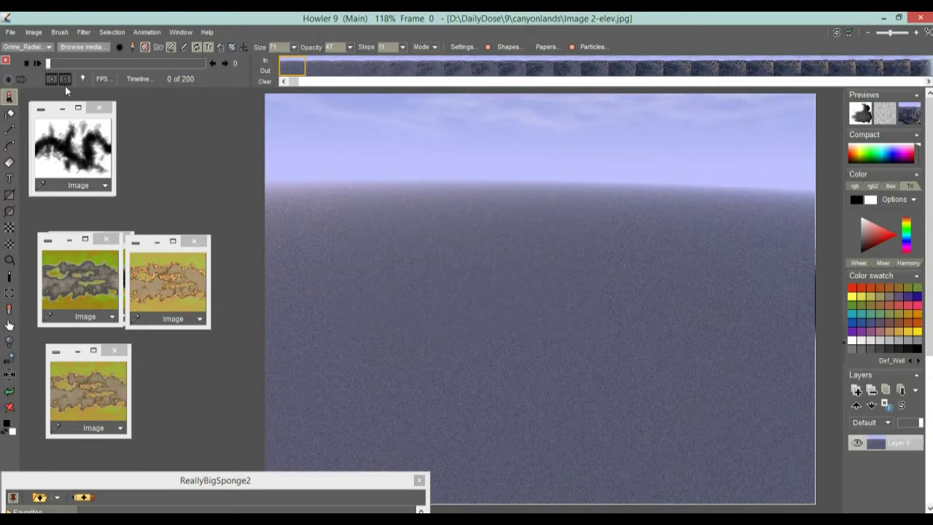
left_click(38, 62)
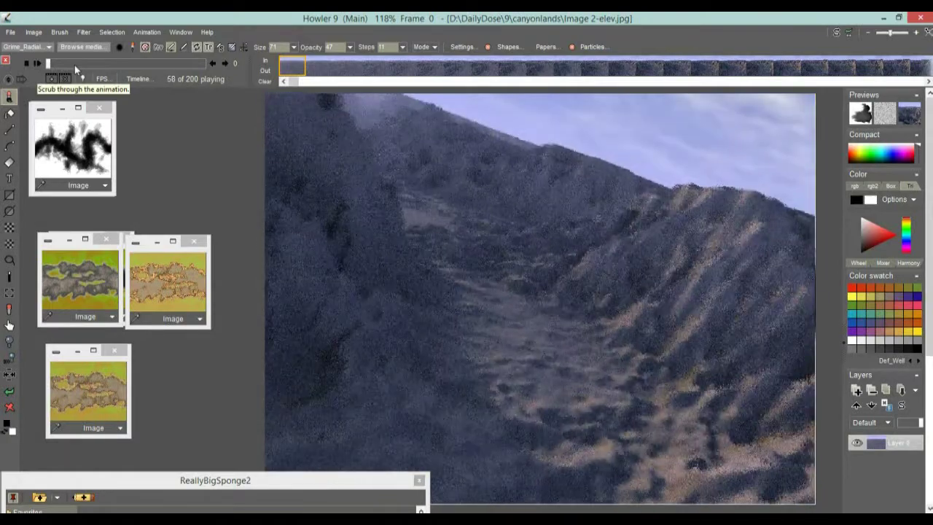
left_click_drag(74, 65, 48, 65)
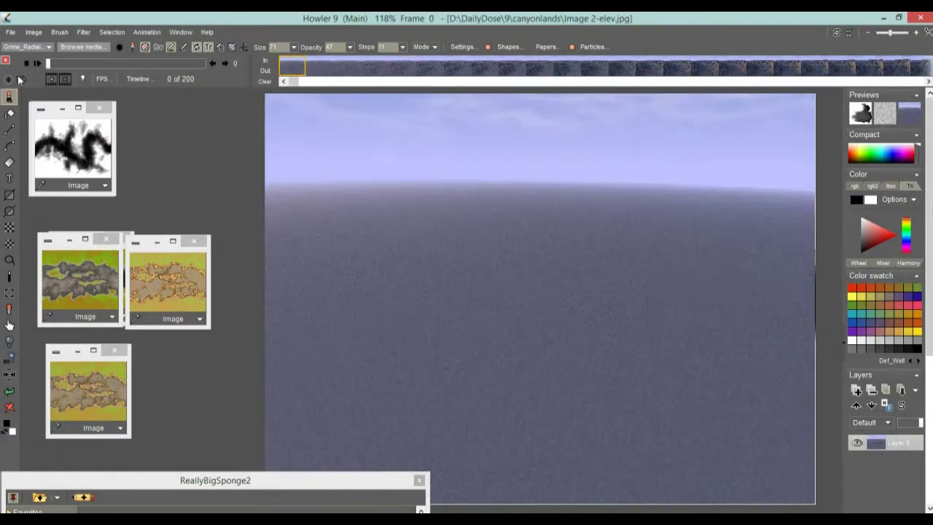
Look up the image information for the buffer's memory size, width and height.
left_click(145, 32)
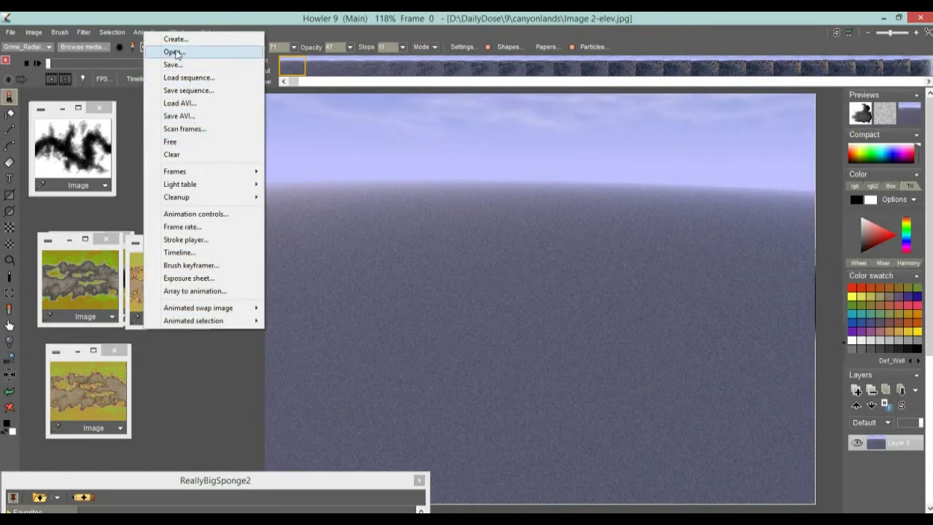
left_click(29, 32)
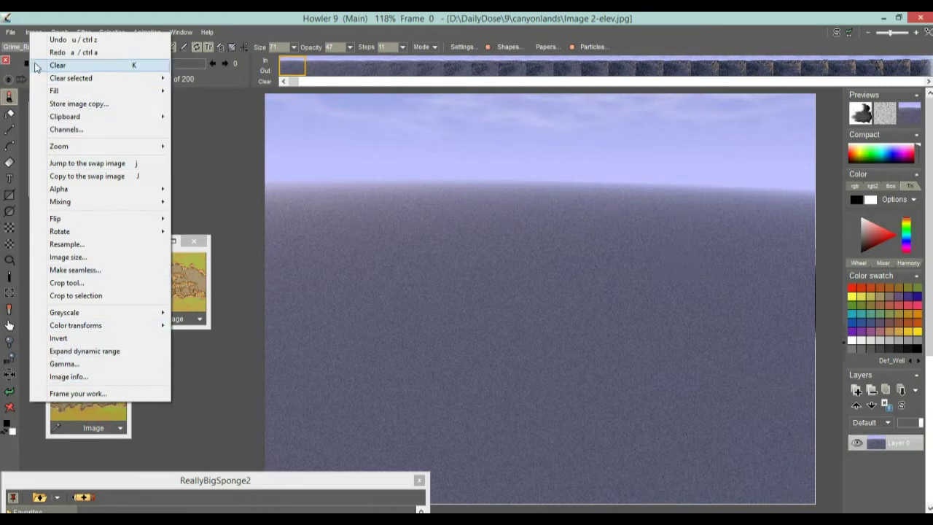
left_click(72, 377)
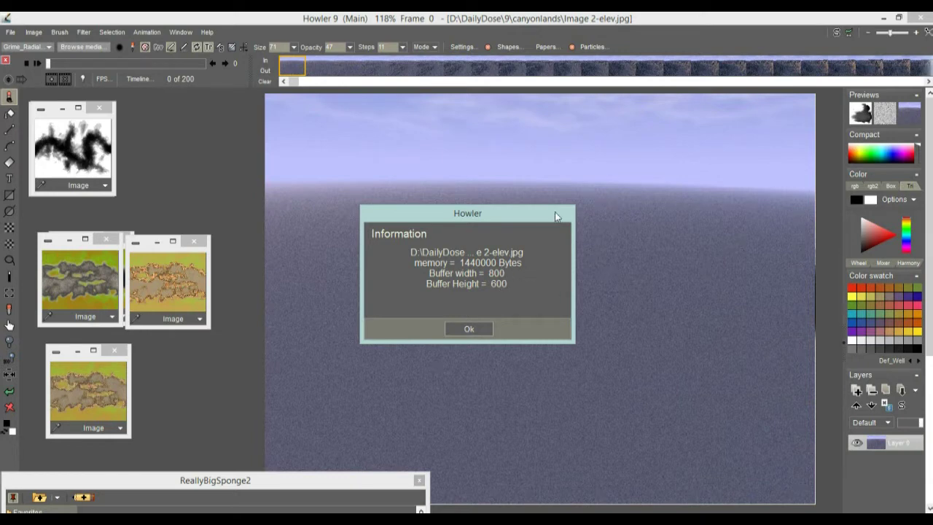
left_click(470, 329)
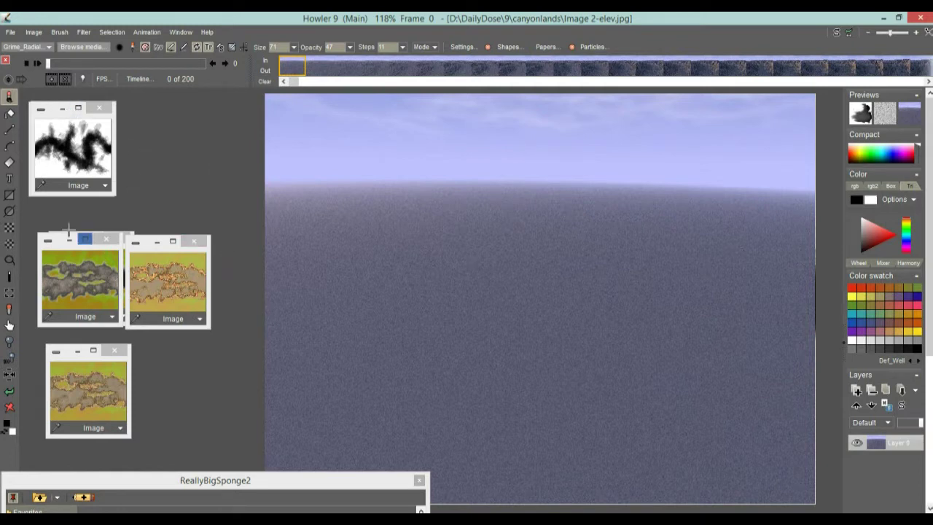
Open the Timeline editor beside the canvas and choose the Zoom blur filter for the animation.
left_click(138, 79)
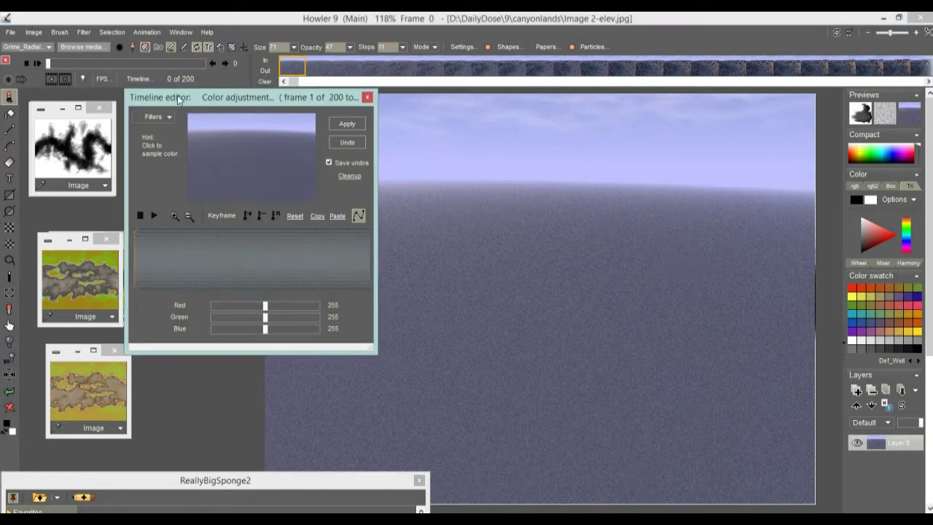
left_click_drag(177, 98, 92, 125)
left_click_drag(106, 285, 31, 293)
left_click(72, 143)
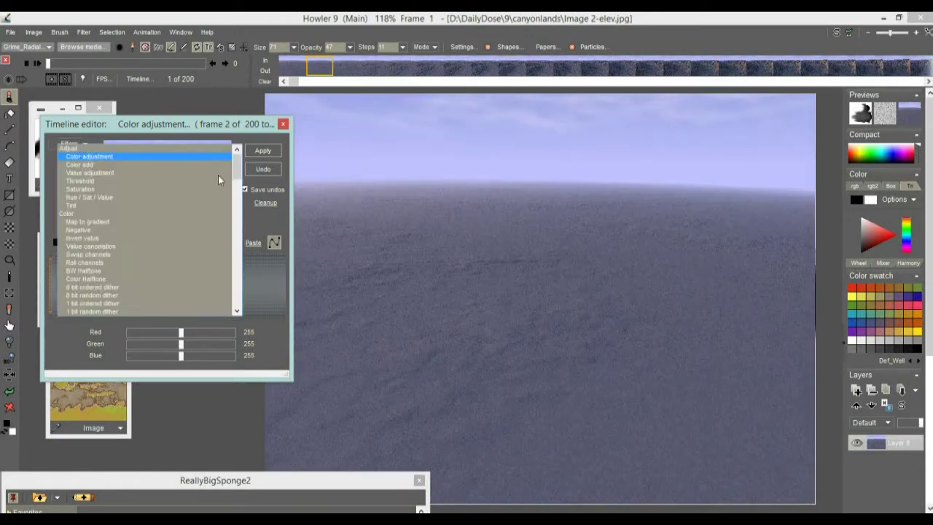
left_click_drag(239, 166, 235, 195)
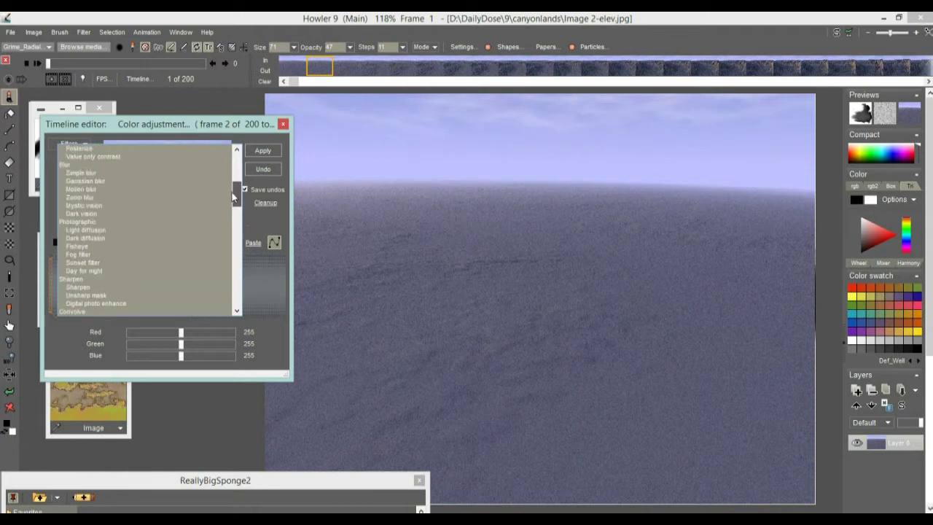
left_click(80, 197)
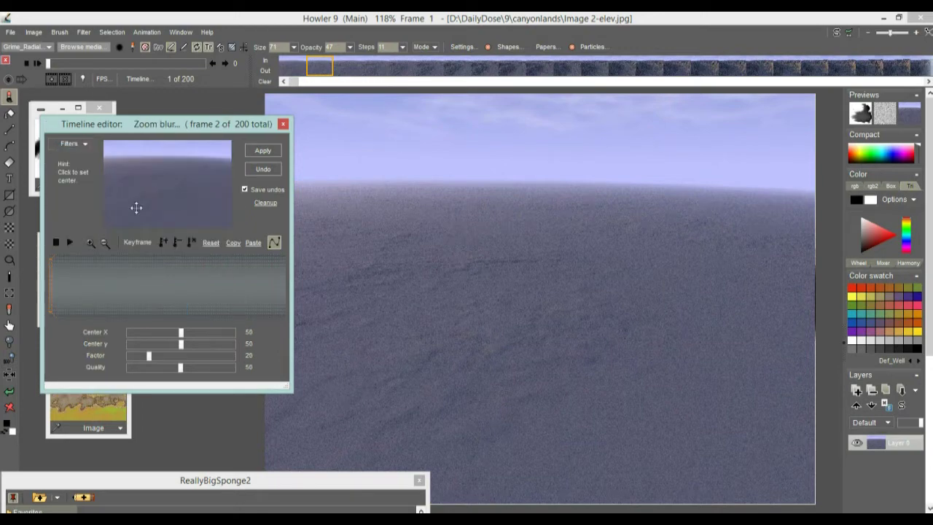
At timeline frame 56, set the zoom blur center to X 51, Y 50 and add a keyframe.
left_click_drag(67, 280, 115, 282)
left_click(172, 193)
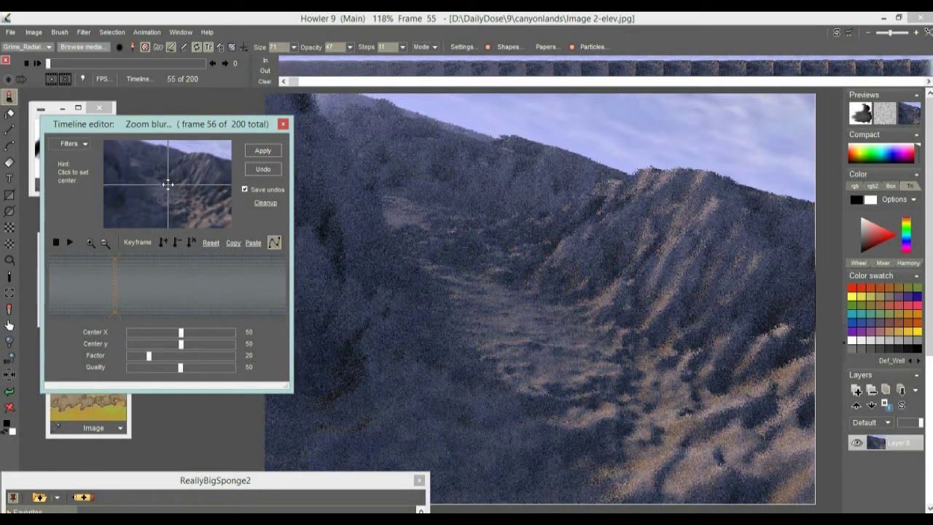
mouse_move(167, 194)
left_mouse_down()
mouse_move(146, 170)
mouse_move(170, 185)
left_mouse_up()
left_click(164, 239)
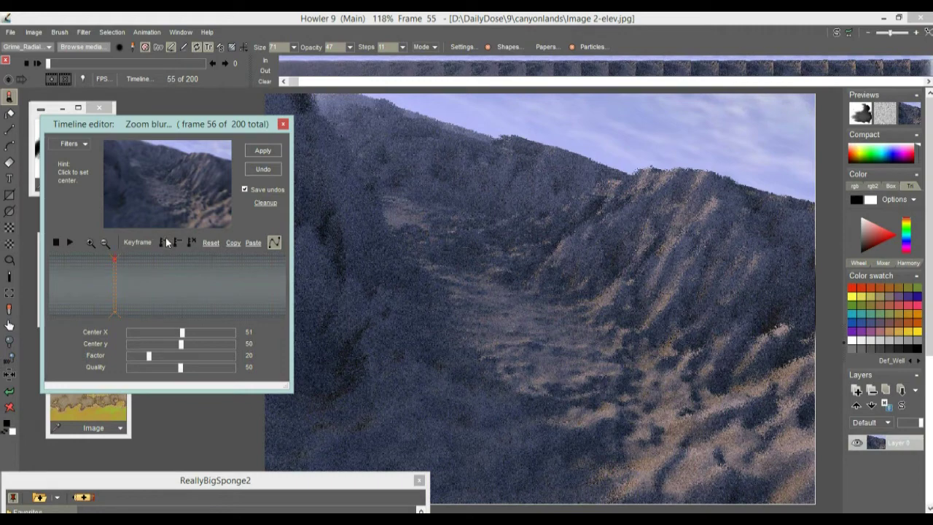
At timeline frame 100, keyframe the zoom blur with center X 53, Y 31, factor 84 and quality 92.
left_click_drag(148, 275, 168, 279)
left_click(165, 179)
left_click_drag(162, 360, 217, 359)
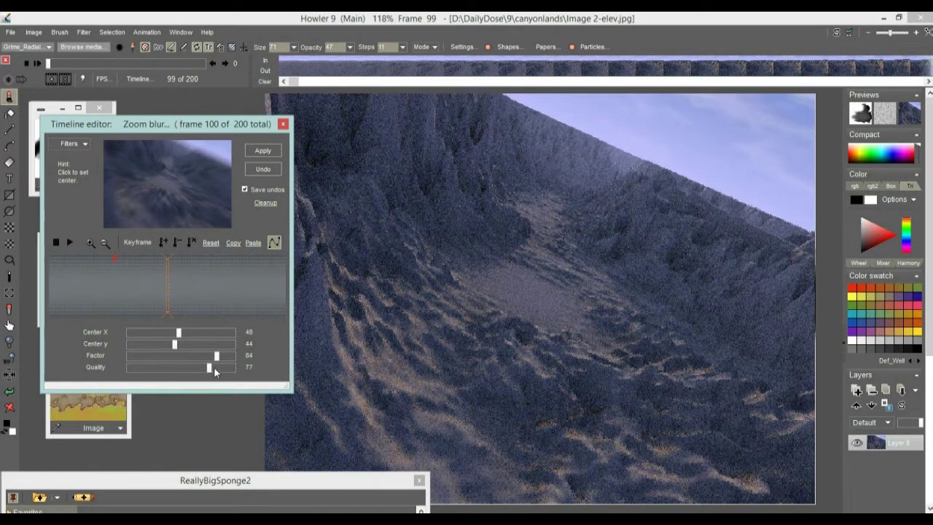
left_click(171, 167)
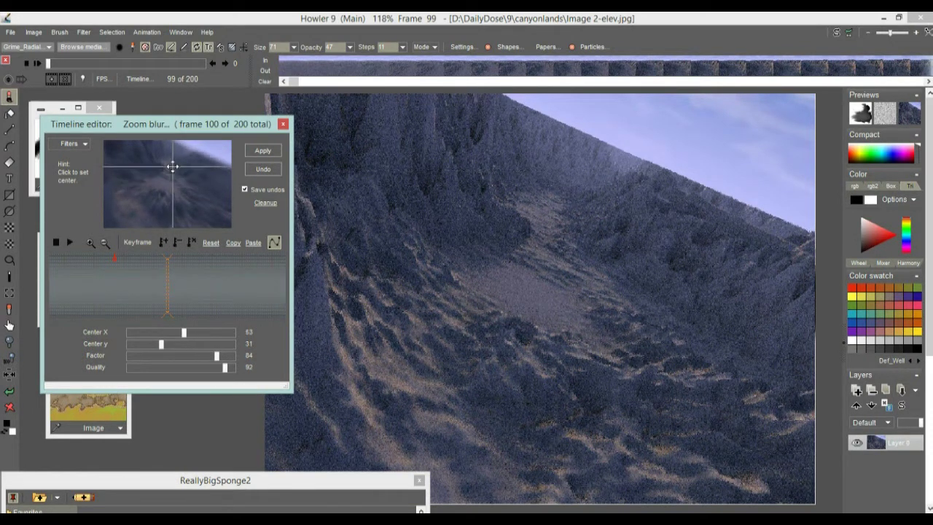
left_click(165, 243)
At timeline frame 162, move the zoom blur center to X 33, Y 41 and add a keyframe.
left_click_drag(194, 266, 240, 275)
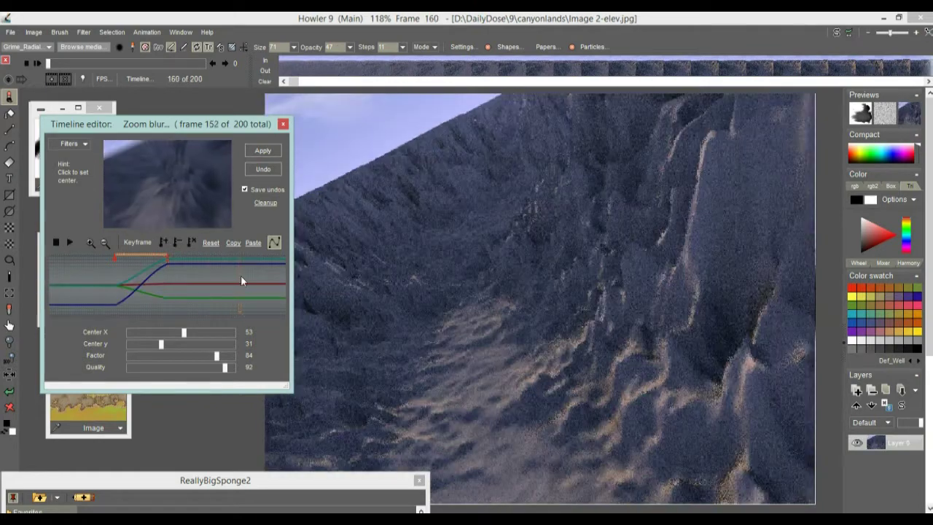
mouse_move(146, 177)
left_mouse_down()
mouse_move(129, 183)
mouse_move(154, 181)
mouse_move(145, 175)
left_mouse_up()
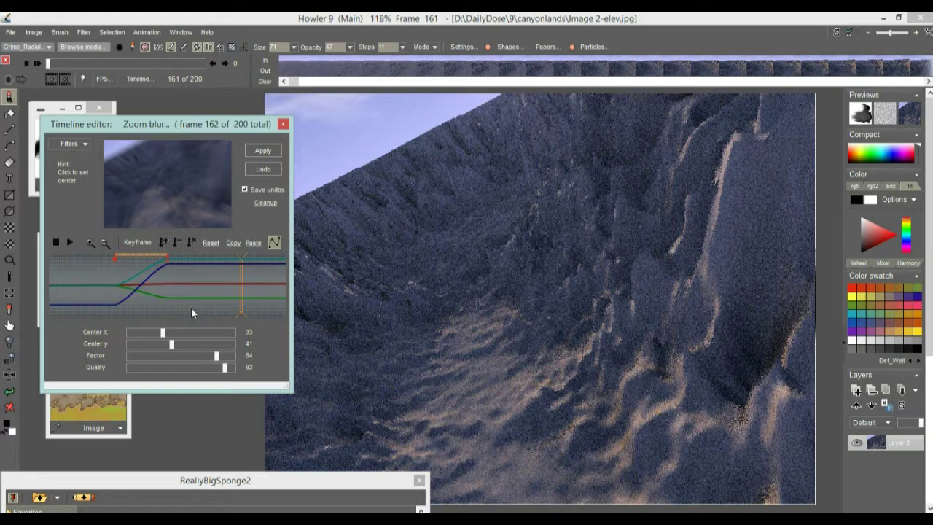
left_click(163, 243)
At timeline frame 200, set the zoom blur center to X 49, Y 17 and apply the filter to the animation.
left_click_drag(257, 284, 288, 290)
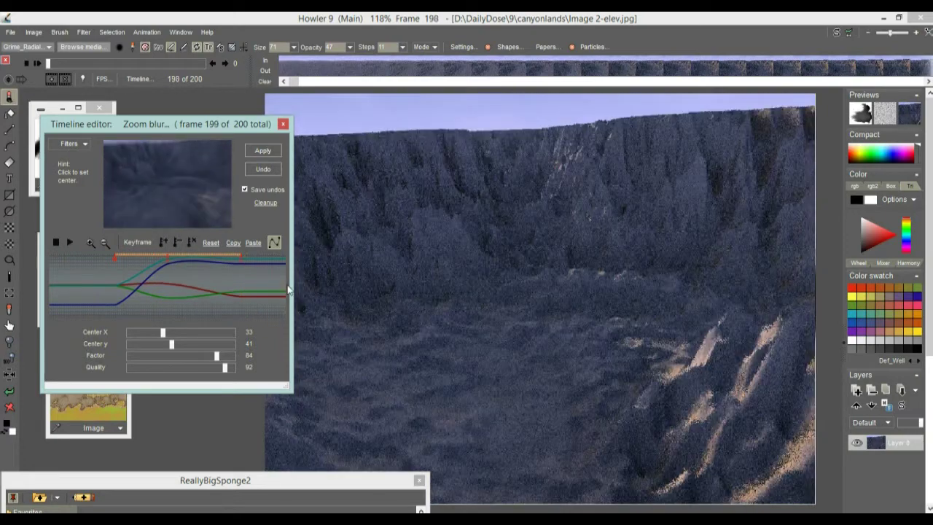
left_click_drag(159, 169, 167, 151)
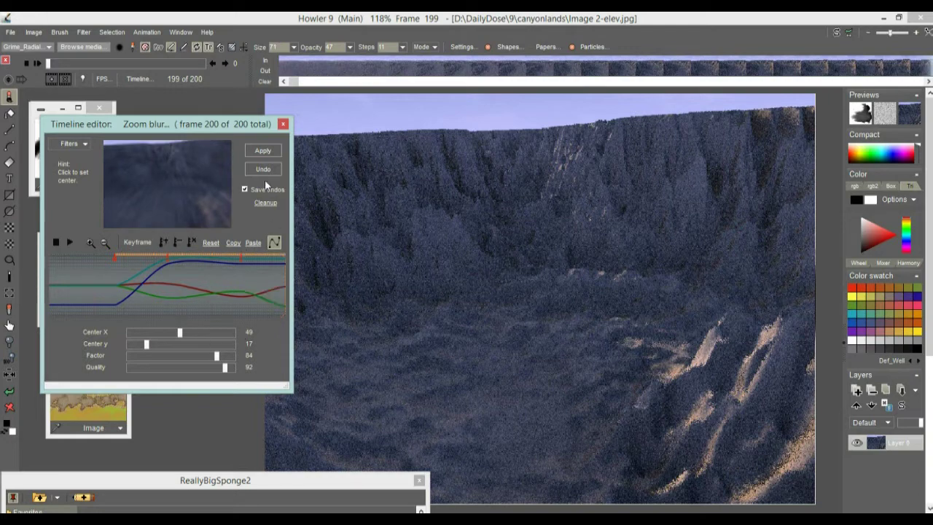
left_click(273, 152)
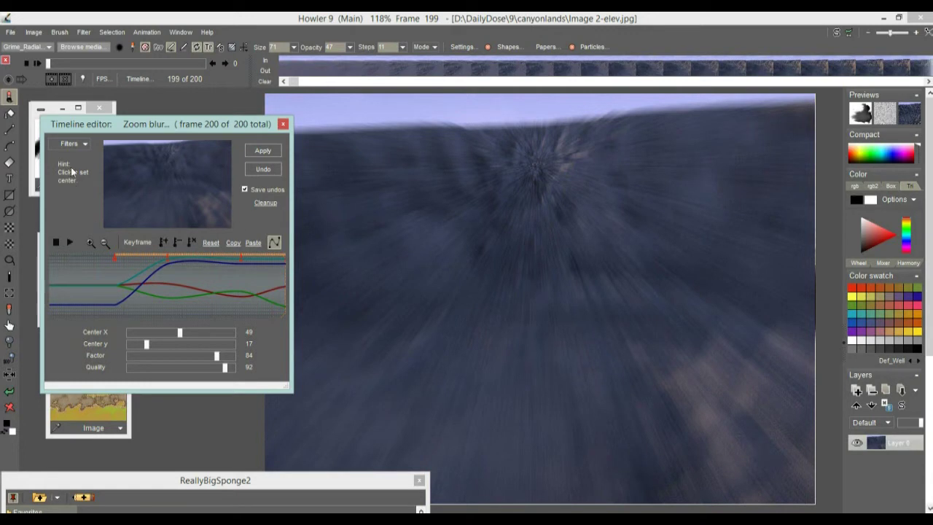
Play the zoom-blurred animation and scrub the timeline back to frame 25 to review the effect.
left_click(71, 242)
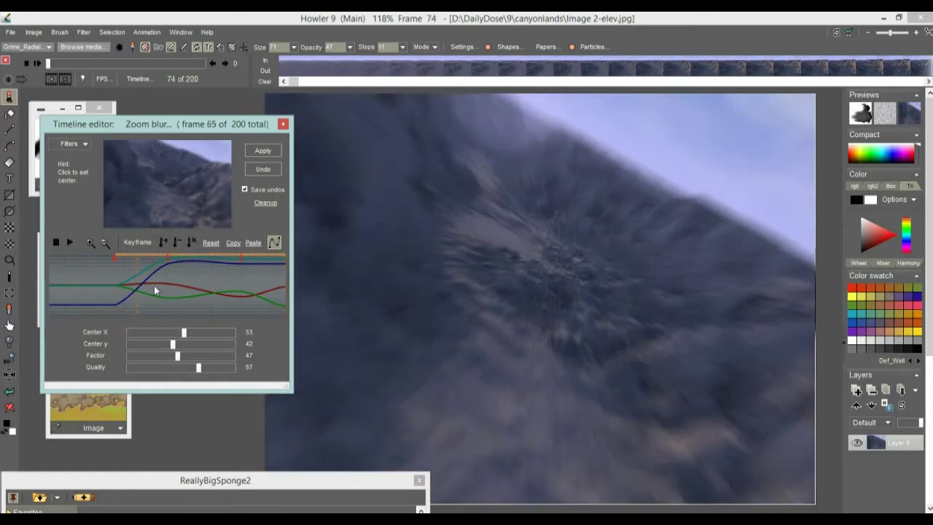
left_click(96, 283)
mouse_move(96, 288)
left_mouse_down()
mouse_move(150, 284)
mouse_move(96, 276)
mouse_move(148, 273)
mouse_move(55, 275)
mouse_move(103, 269)
mouse_move(78, 272)
left_mouse_up()
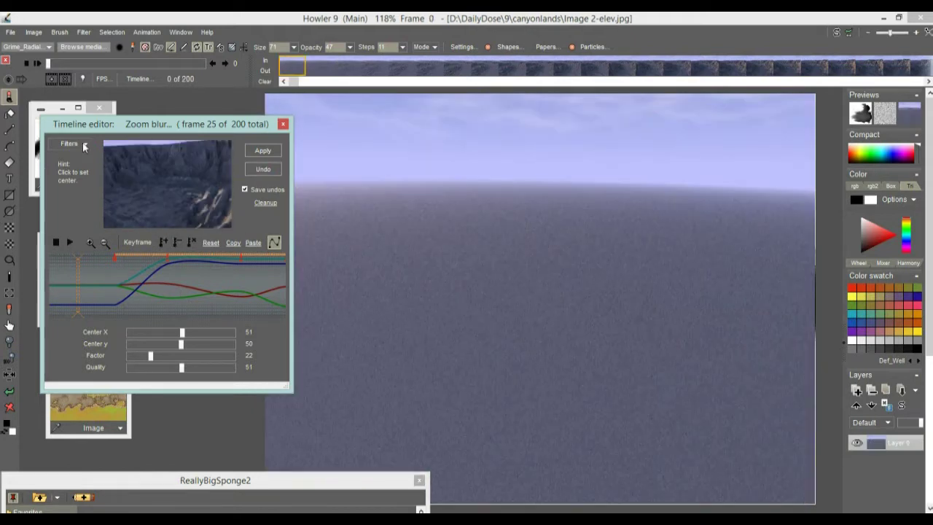
Switch the timeline filter from Zoom blur to Gaussian blur.
left_click(84, 147)
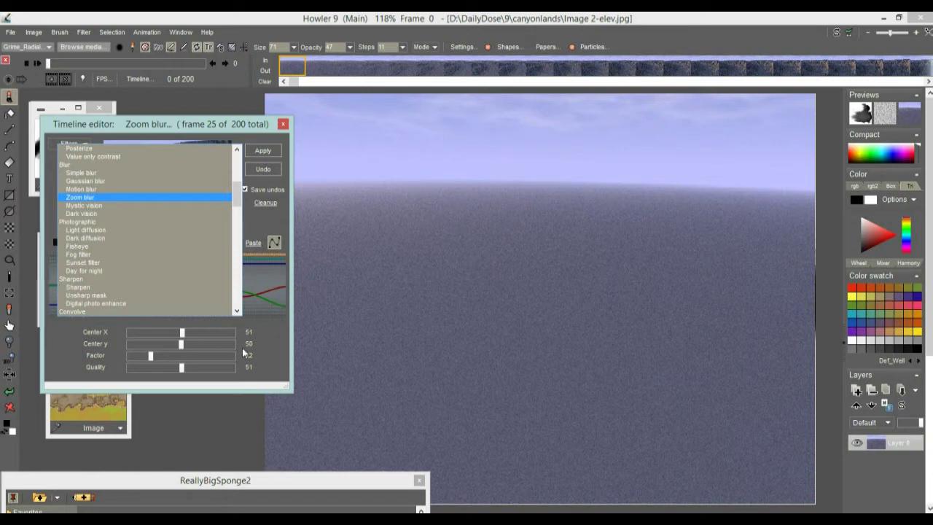
left_click(267, 350)
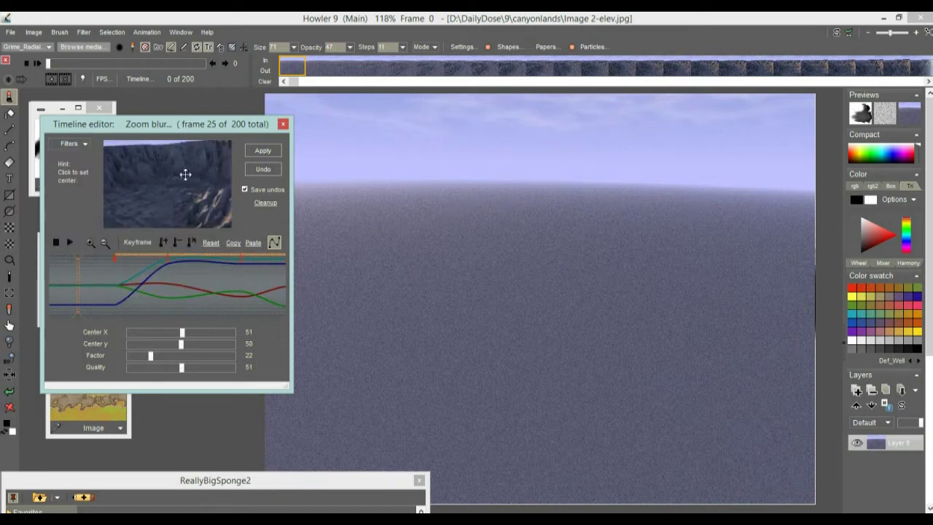
left_click(73, 144)
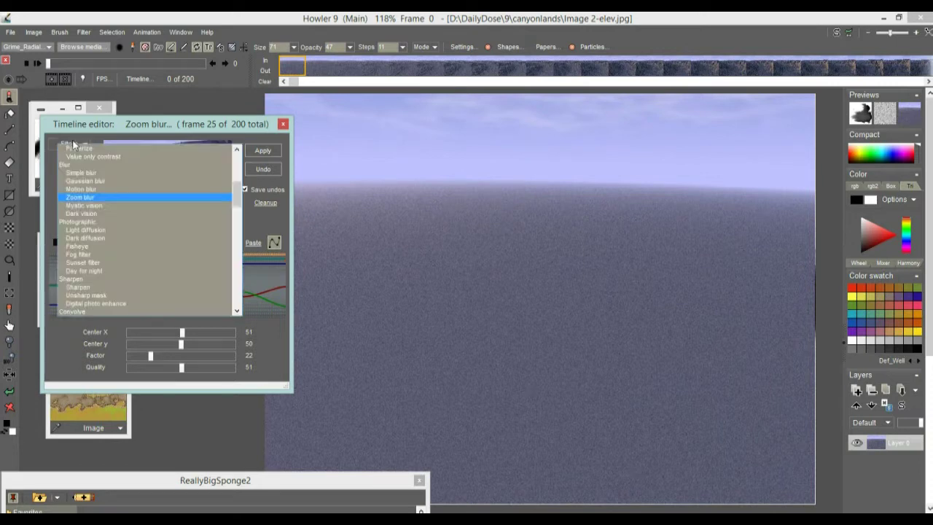
scroll(242, 192, "down", 1)
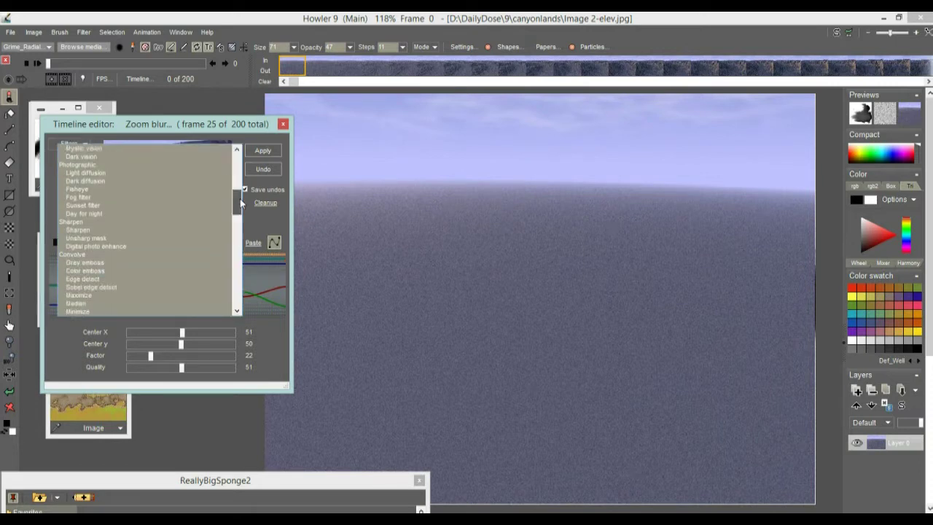
scroll(243, 197, "up", 3)
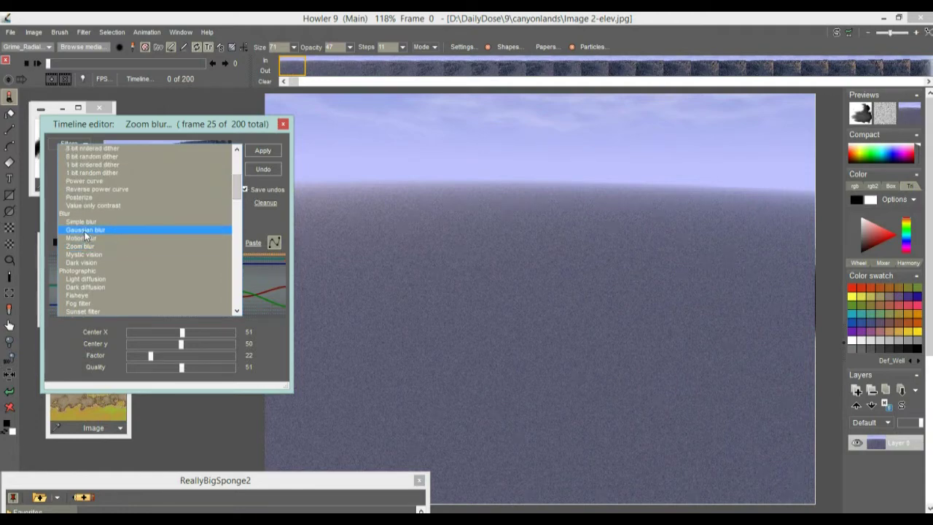
left_click(84, 230)
Preview the Gaussian blur on frame 104, set its strength to 15 and apply it to the whole animation.
mouse_move(154, 279)
left_mouse_down()
mouse_move(110, 289)
mouse_move(183, 288)
mouse_move(172, 288)
left_mouse_up()
left_click_drag(179, 332, 150, 336)
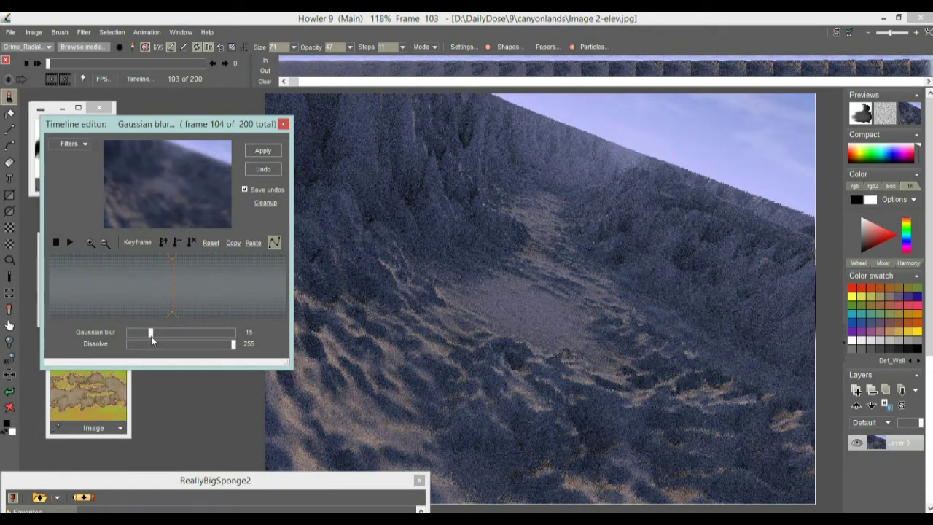
left_click_drag(156, 284, 63, 286)
left_click(263, 151)
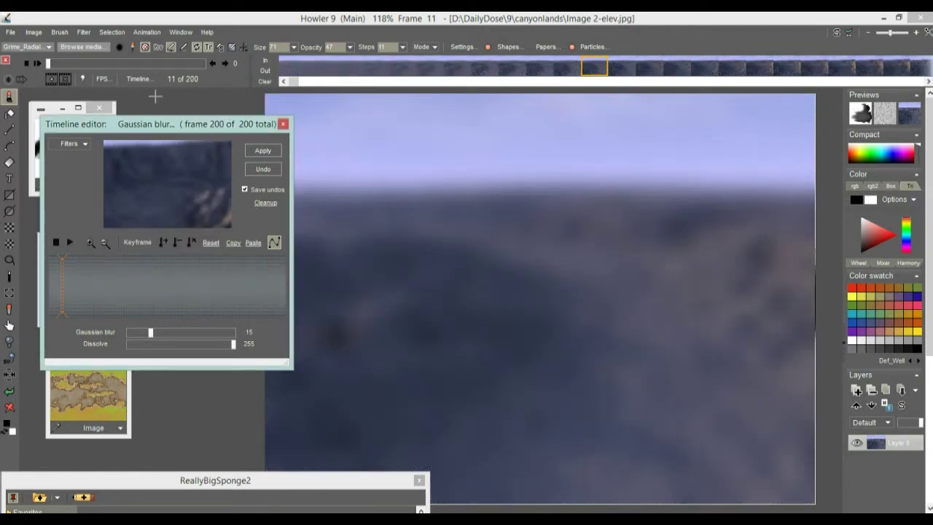
Rewind and play the blurred animation to review it, then move the timeline to frame 51.
left_click_drag(61, 69, 37, 65)
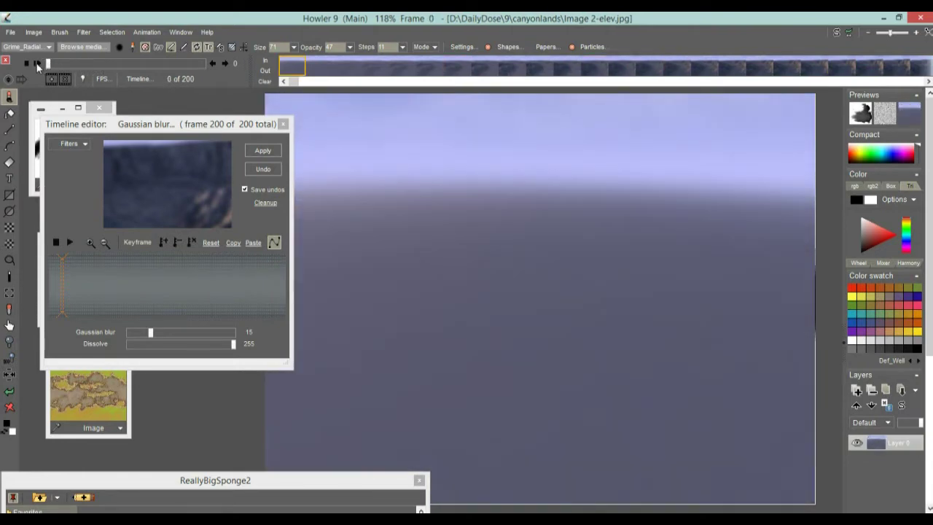
left_click(37, 64)
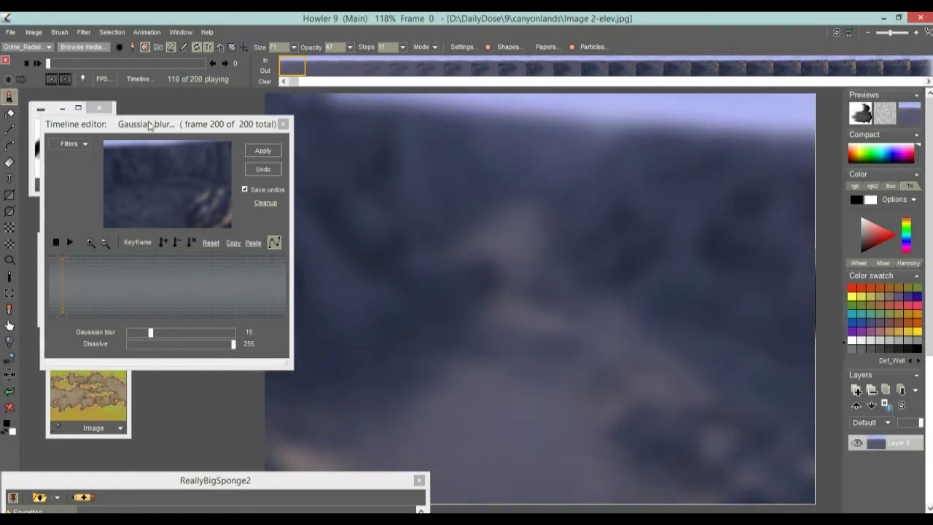
left_click_drag(120, 129, 143, 139)
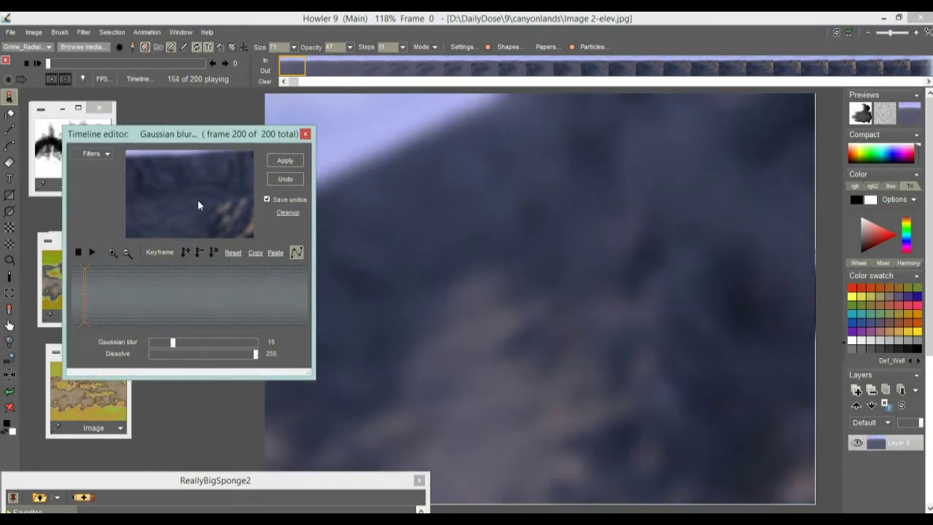
left_click(131, 296)
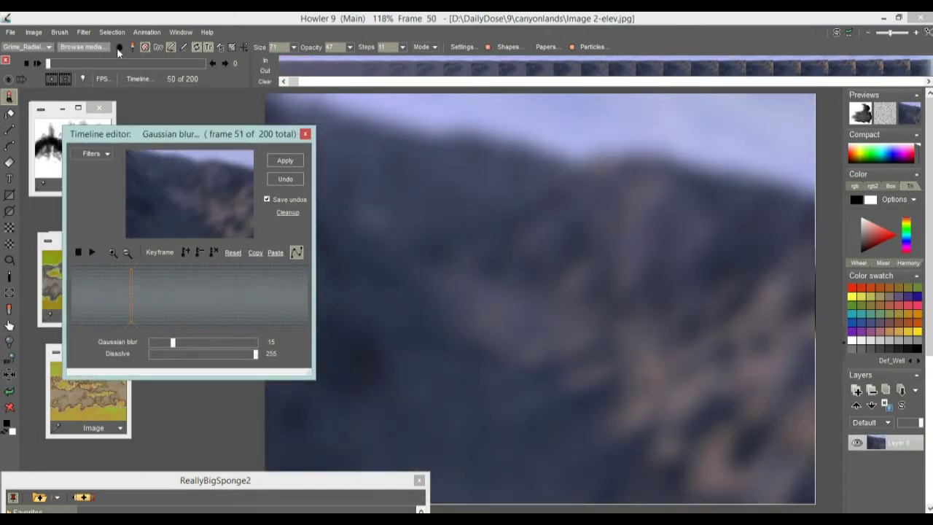
Start loading an image sequence as an animated brush, with Targa as the file type.
left_click(62, 33)
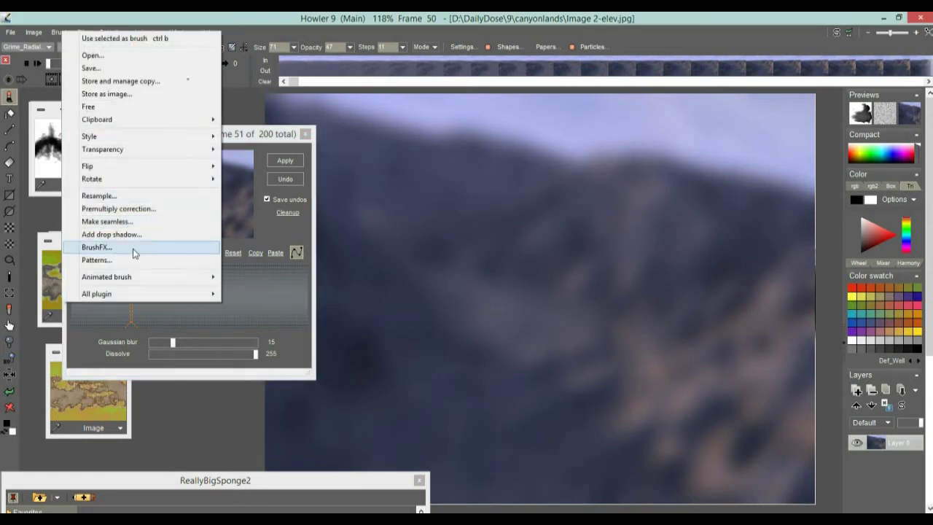
mouse_move(141, 277)
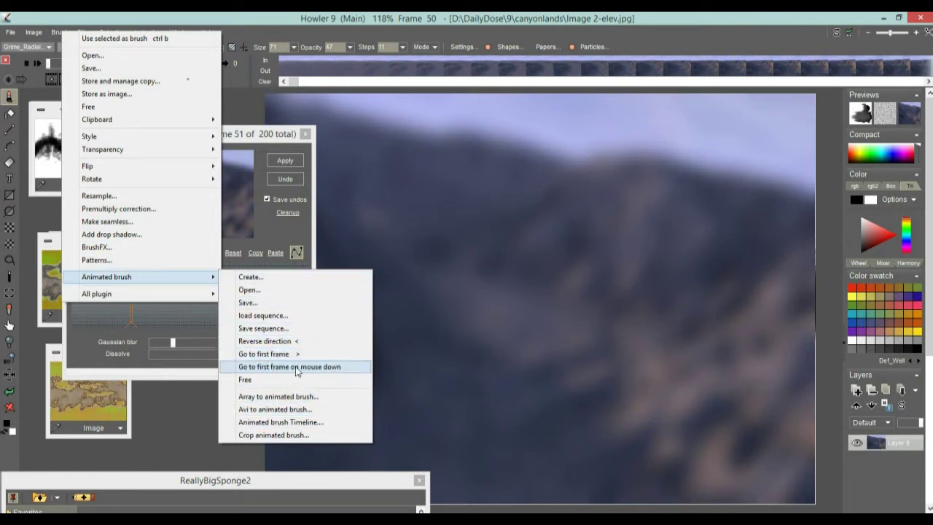
left_click(271, 321)
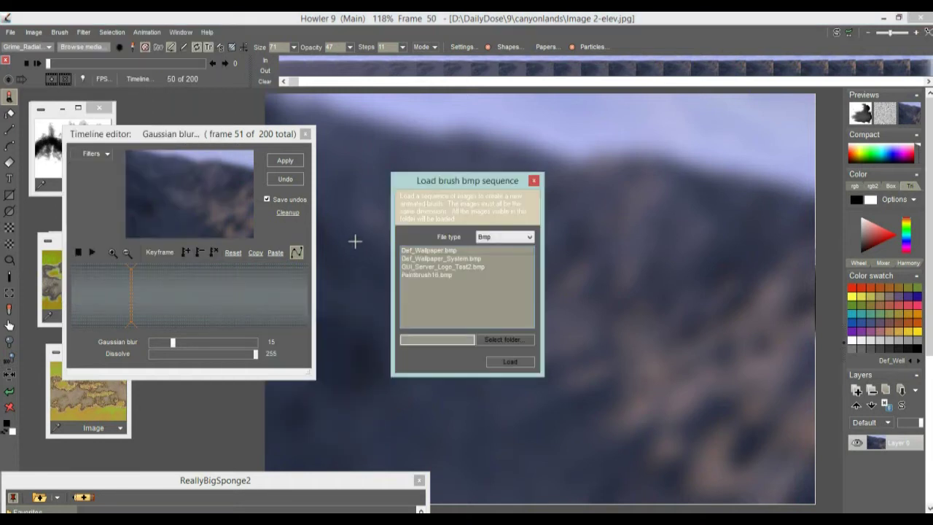
left_click(522, 236)
left_click(502, 249)
Try the folder D:\DailyDose\carrara\spaceship1\ss1 as the brush sequence source, checking its contents as Bmp and Targa.
left_click(508, 338)
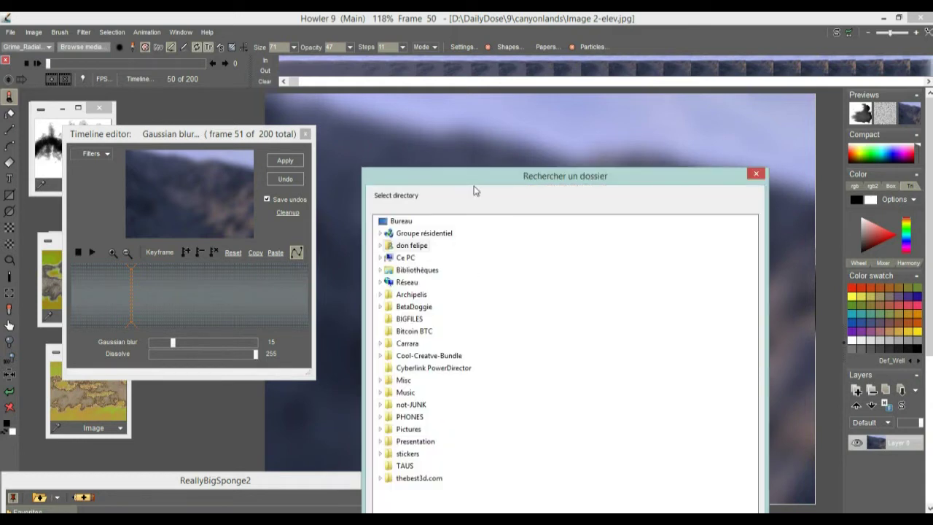
left_click_drag(474, 179, 332, 58)
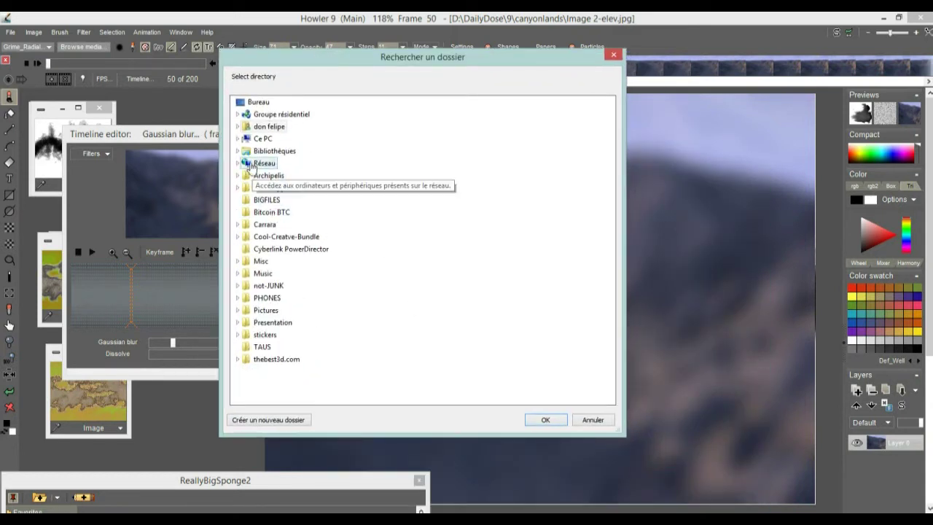
double_click(261, 139)
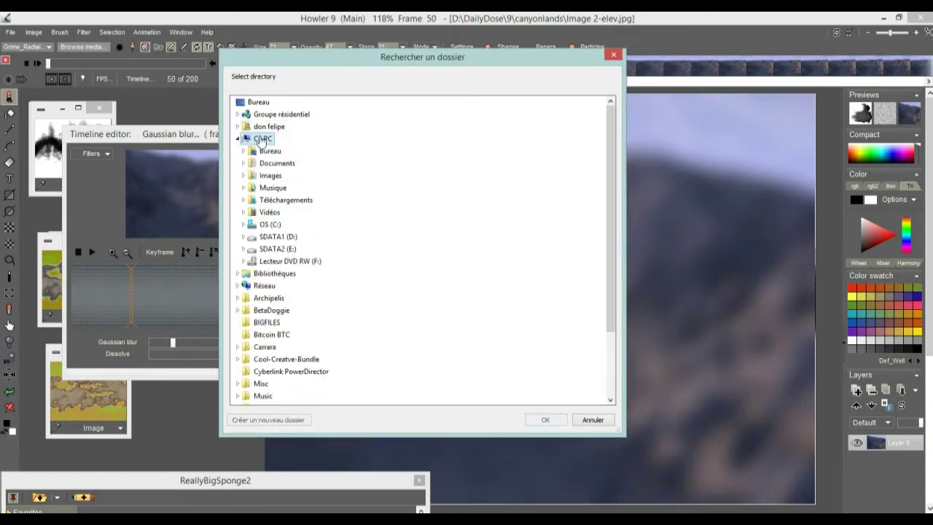
double_click(279, 236)
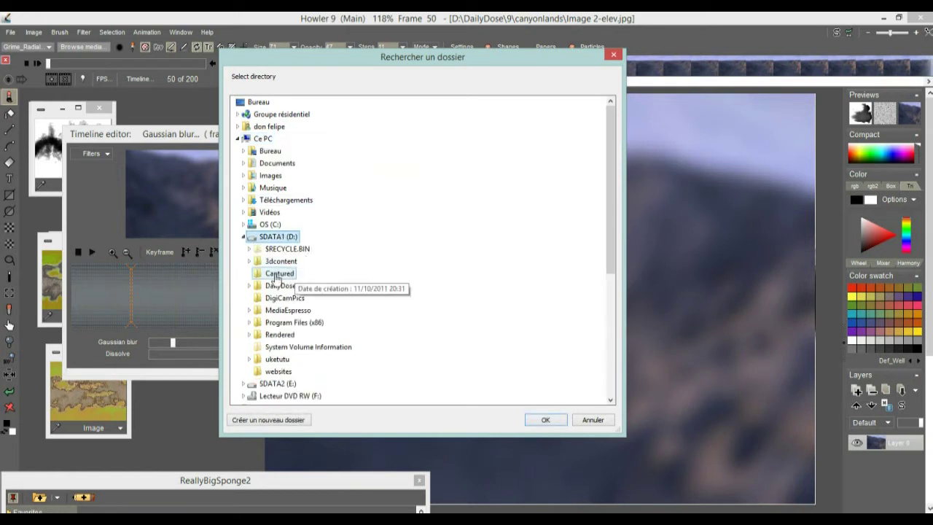
left_click(284, 274)
double_click(283, 286)
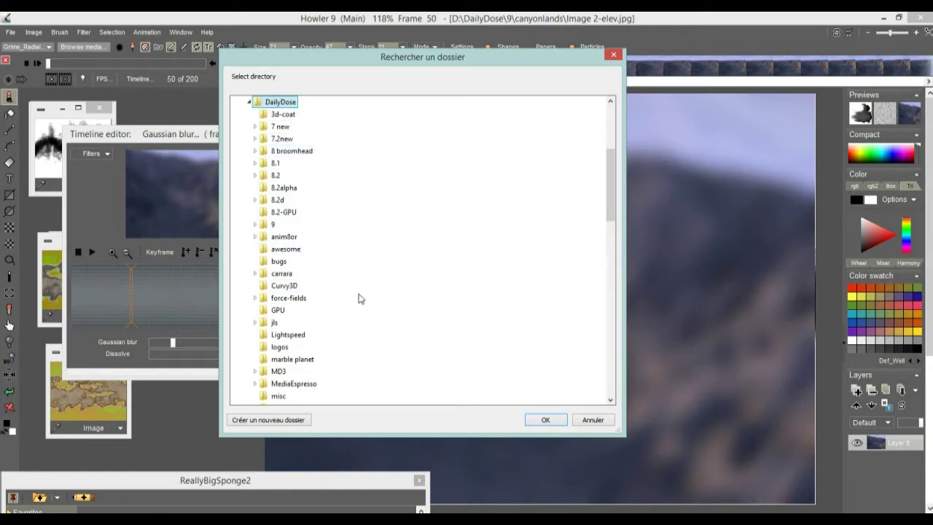
double_click(281, 274)
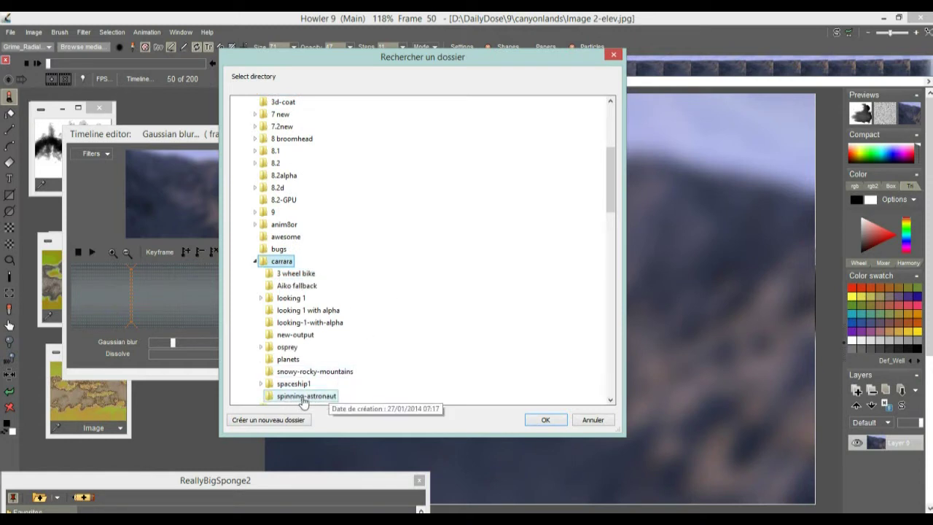
left_click(288, 383)
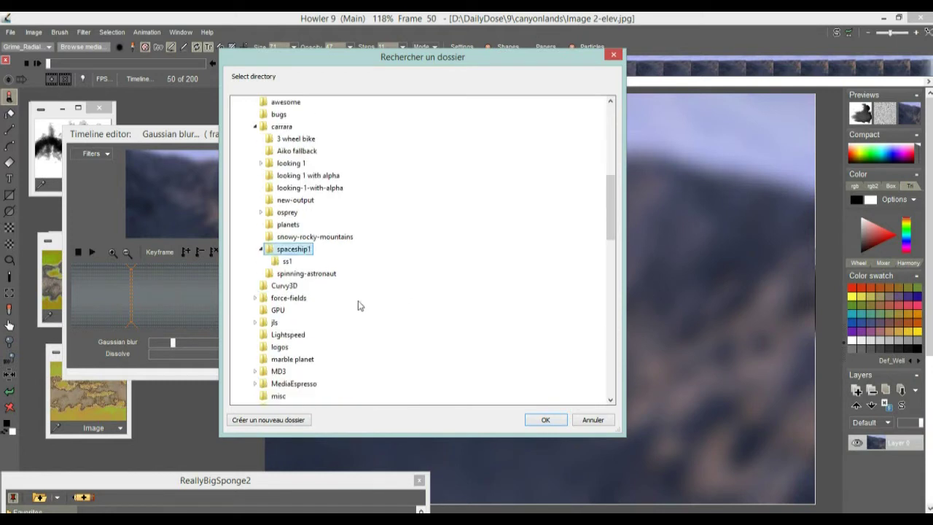
left_click(287, 262)
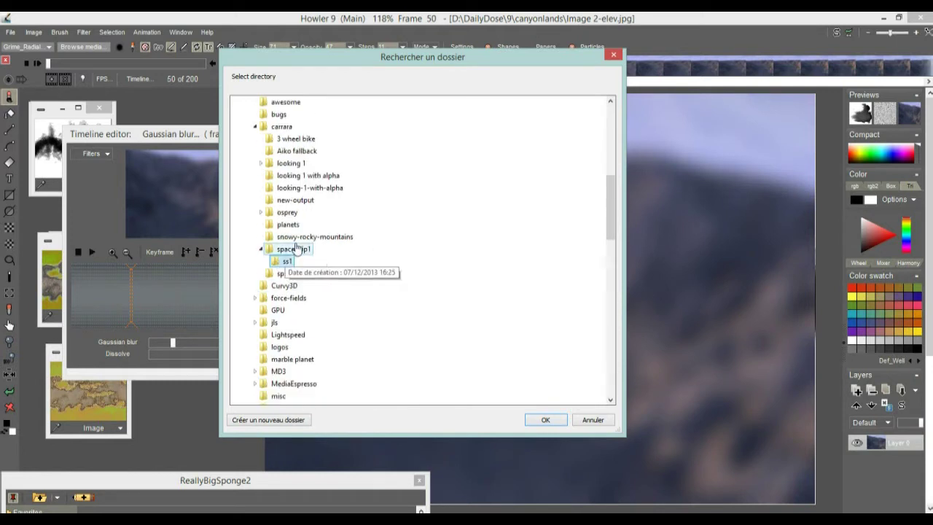
left_click(544, 421)
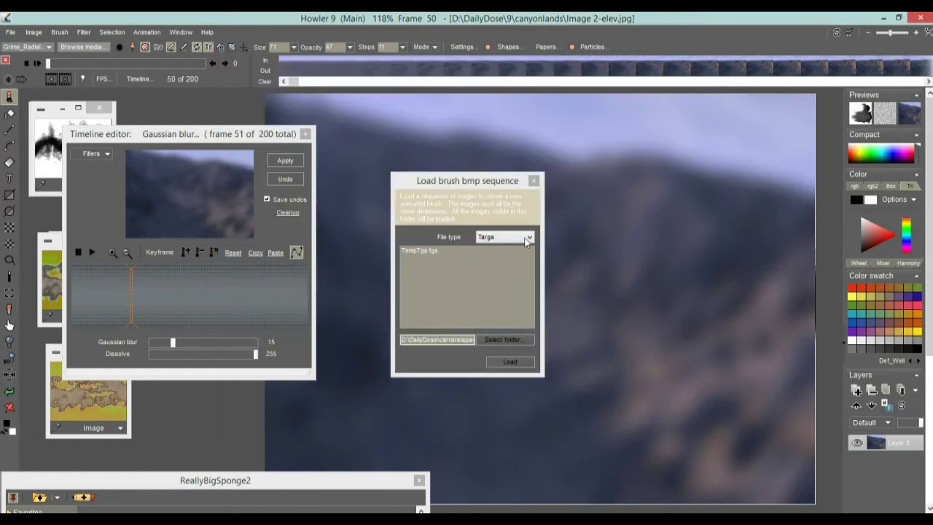
left_click(526, 240)
left_click(499, 255)
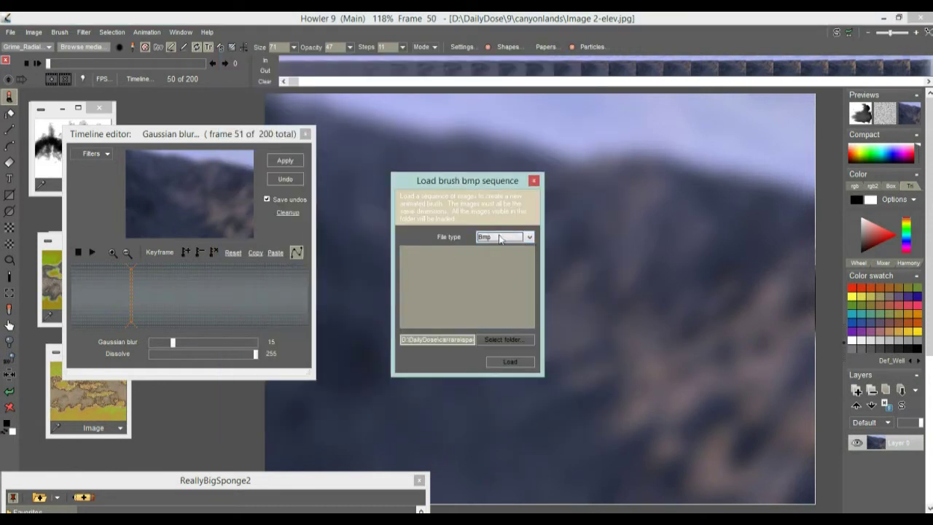
left_click(499, 248)
Select the folder D:\DailyDose\carrara\osprey\rgba and load its Targa sequence as the animated brush.
left_click(509, 339)
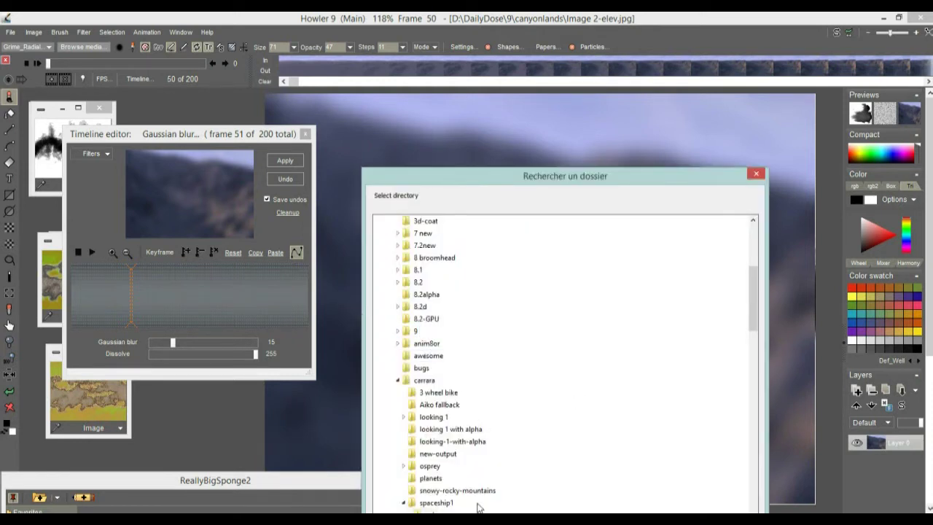
double_click(429, 467)
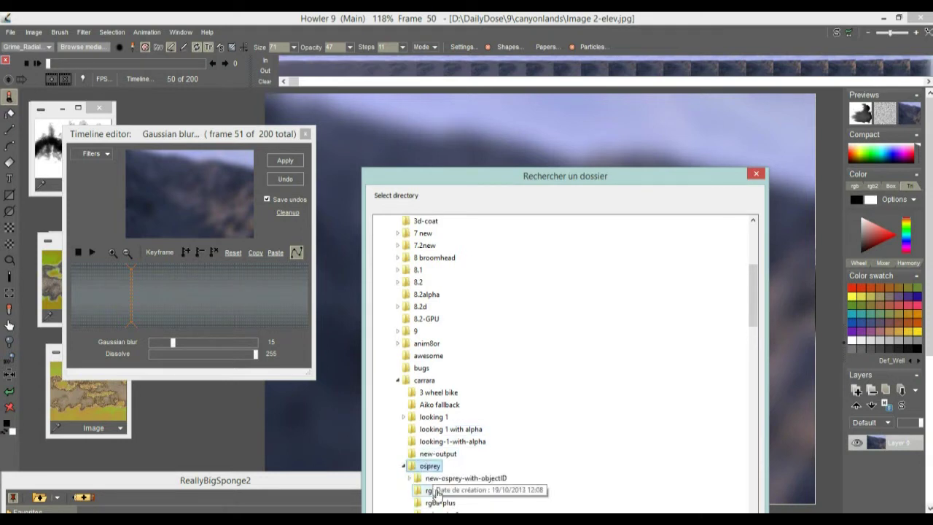
scroll(436, 493, "down", 2)
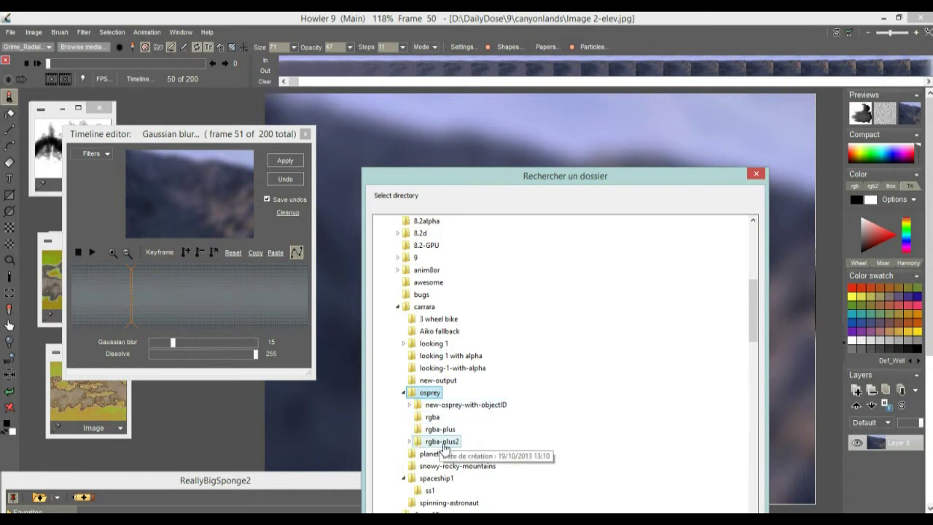
left_click(434, 419)
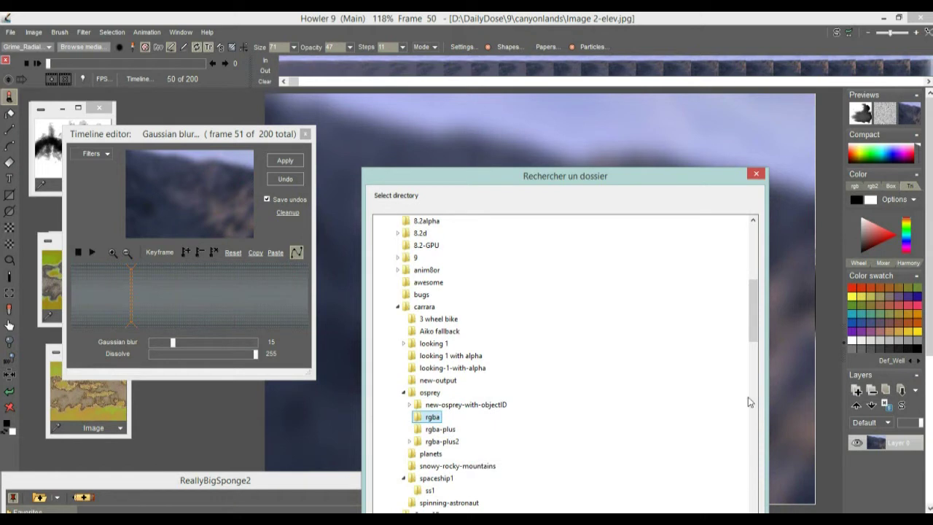
left_click_drag(614, 188, 561, 83)
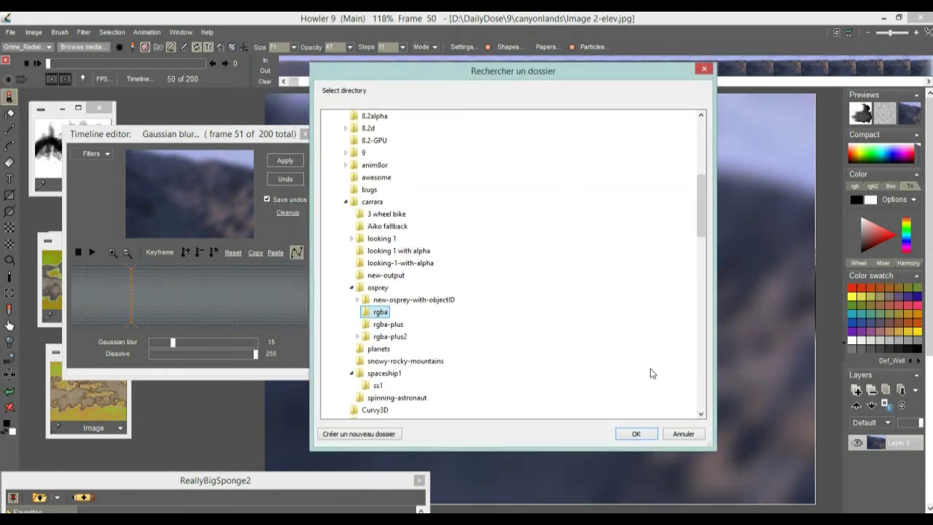
left_click(636, 435)
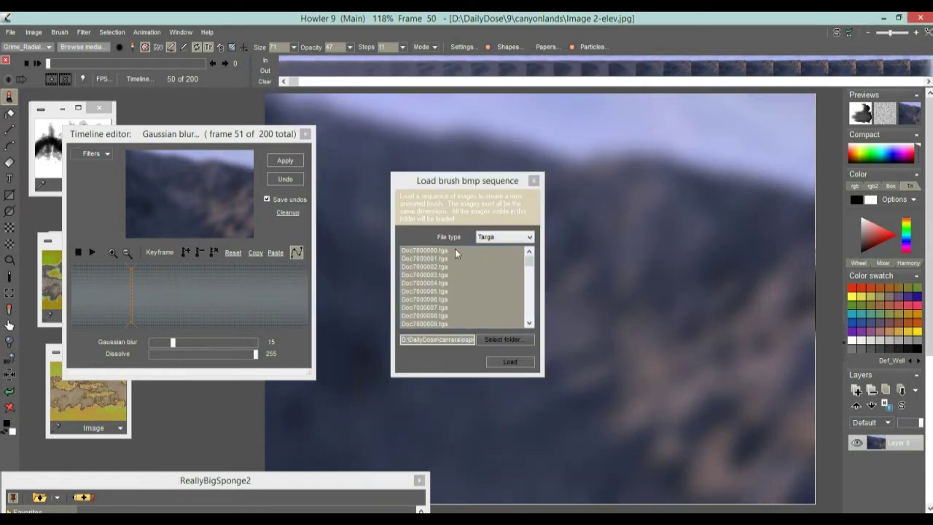
left_click_drag(425, 254, 430, 325)
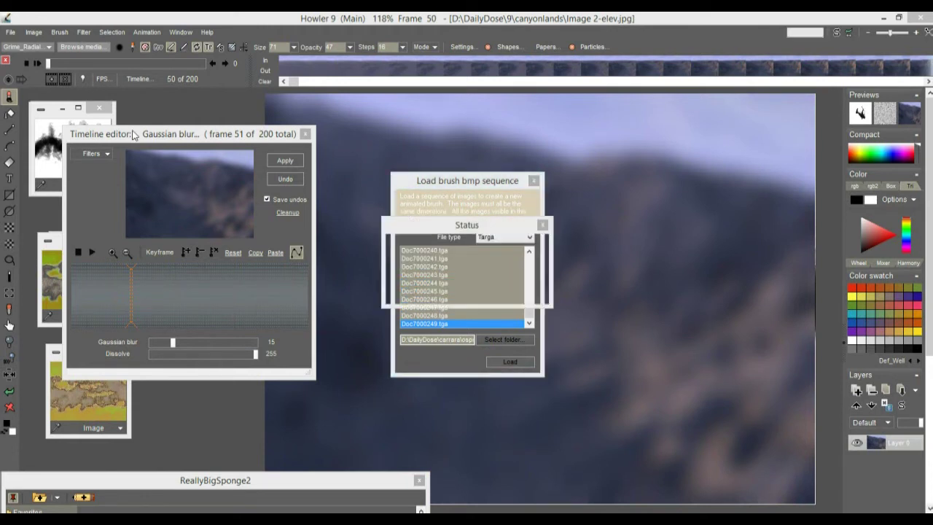
Store a managed copy of the loaded osprey brush and place its brush buffer over the timeline editor.
left_click(58, 32)
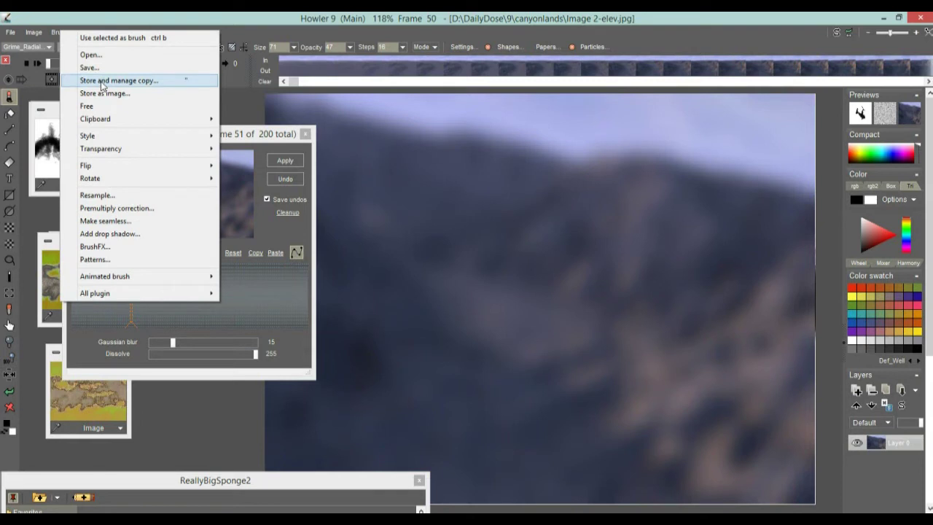
left_click(102, 82)
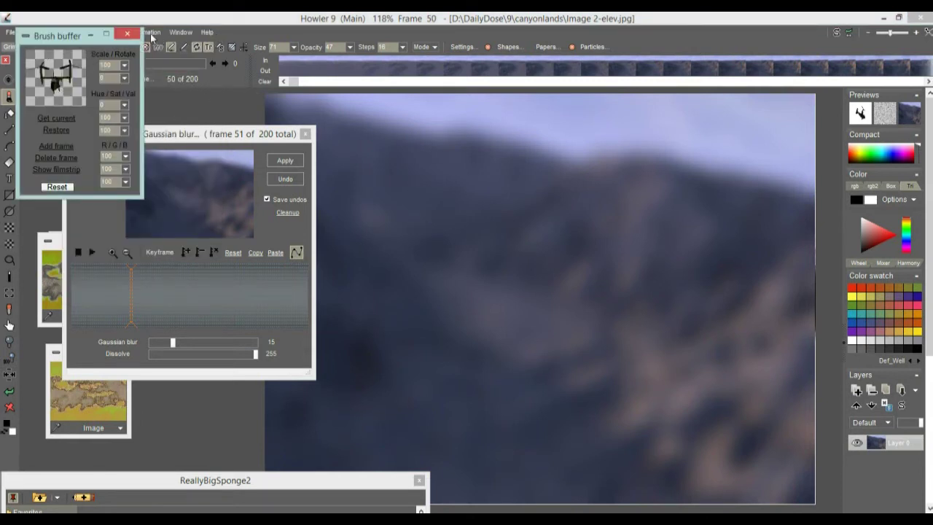
left_click_drag(73, 42, 104, 172)
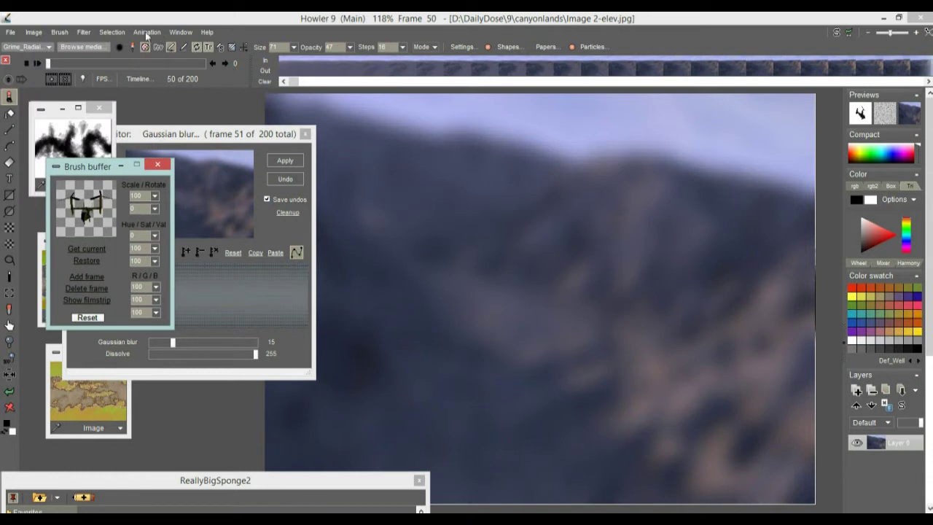
Open the brush keyframer, then shift the osprey slightly down and left in the preview and scrub through the animation.
left_click(146, 32)
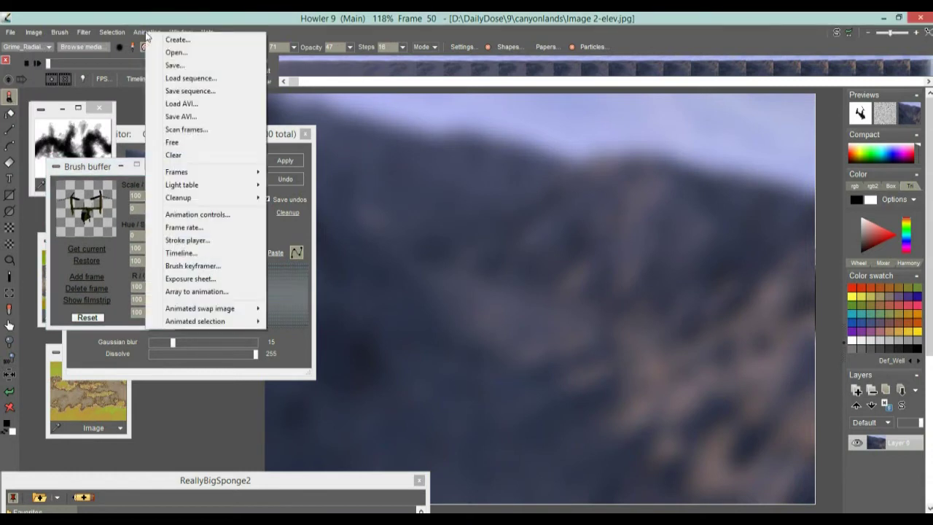
left_click(193, 266)
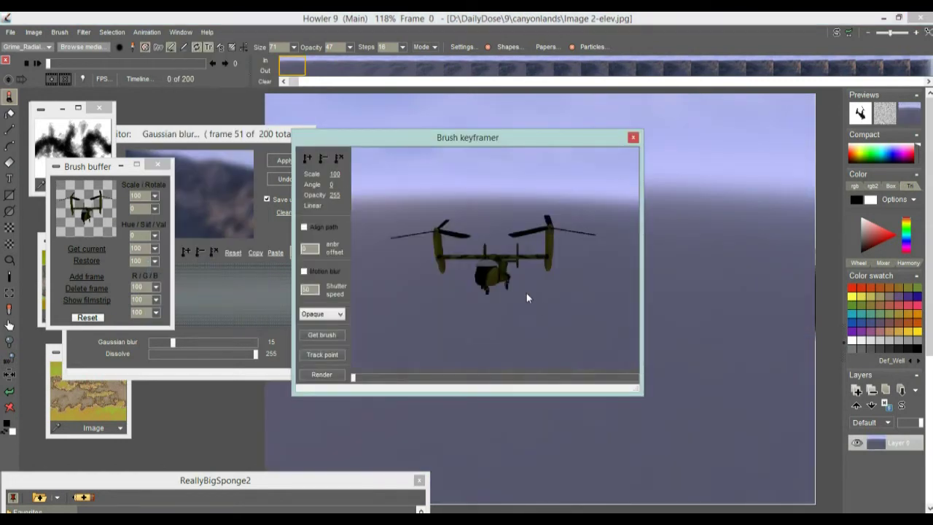
mouse_move(495, 263)
left_mouse_down()
mouse_move(472, 314)
mouse_move(470, 306)
mouse_move(497, 293)
mouse_move(474, 303)
left_mouse_up()
left_click_drag(355, 379, 583, 412)
mouse_move(636, 379)
left_mouse_down()
mouse_move(543, 396)
mouse_move(369, 396)
mouse_move(526, 385)
mouse_move(328, 381)
mouse_move(524, 370)
mouse_move(349, 371)
mouse_move(349, 359)
mouse_move(380, 363)
mouse_move(361, 363)
mouse_move(374, 349)
left_mouse_up()
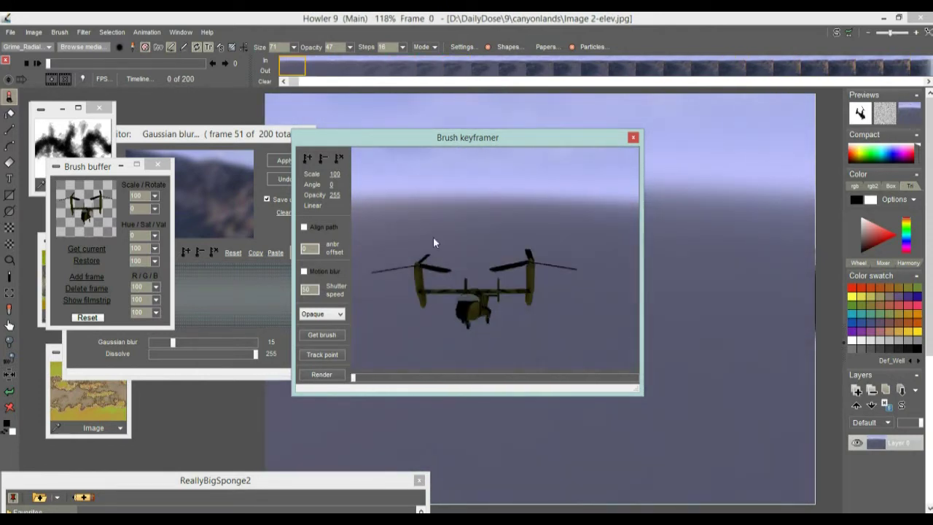
Keyframe the osprey on frame 0 at scale 172, placed low so only its rotors reach into the picture.
left_click_drag(357, 175, 355, 176)
left_click_drag(360, 382, 342, 369)
left_click_drag(481, 289, 484, 436)
mouse_move(485, 391)
left_mouse_down()
mouse_move(476, 288)
mouse_move(484, 422)
mouse_move(488, 382)
left_mouse_up()
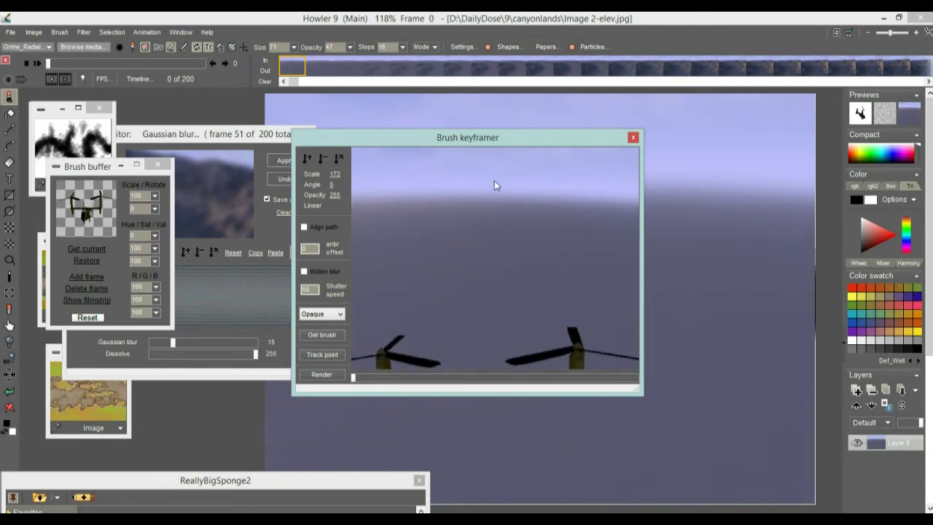
Keyframe the osprey near the picture's centre on frame 74 at angle 359, and at the picture's left edge on frame 173.
left_click_drag(364, 385, 459, 377)
mouse_move(481, 277)
left_mouse_down()
mouse_move(370, 187)
mouse_move(333, 186)
mouse_move(481, 209)
mouse_move(543, 237)
left_mouse_up()
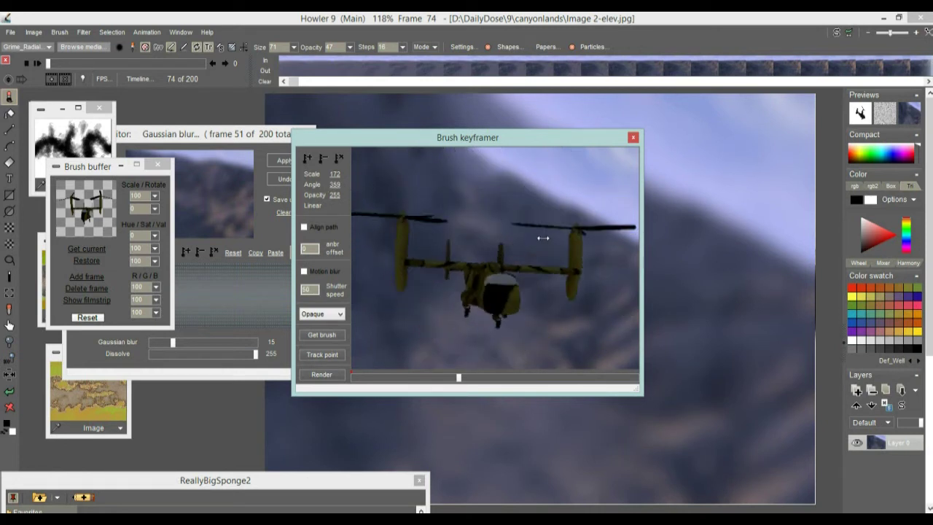
left_click_drag(471, 378, 602, 379)
mouse_move(518, 273)
left_mouse_down()
mouse_move(438, 218)
mouse_move(331, 168)
left_mouse_up()
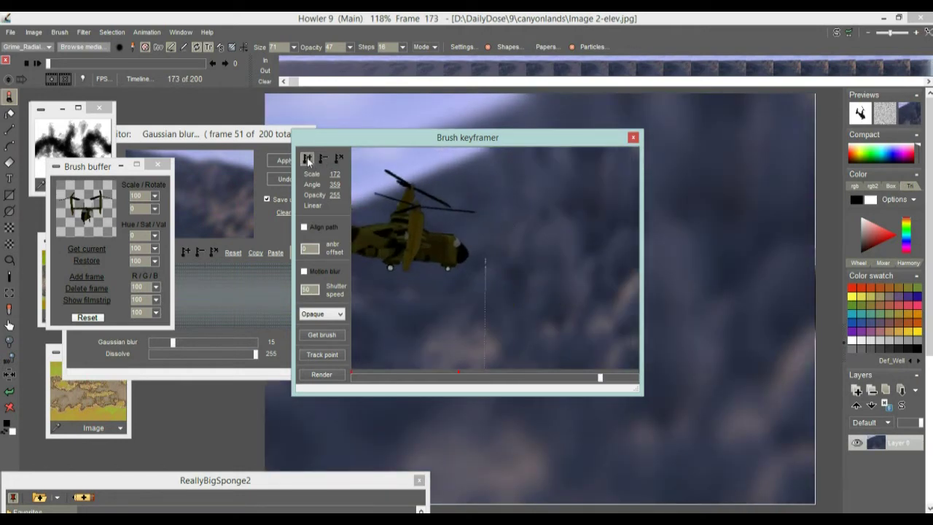
Move the osprey to the upper right of the picture on frame 199 and reduce its scale to 63.
left_click_drag(608, 382, 653, 381)
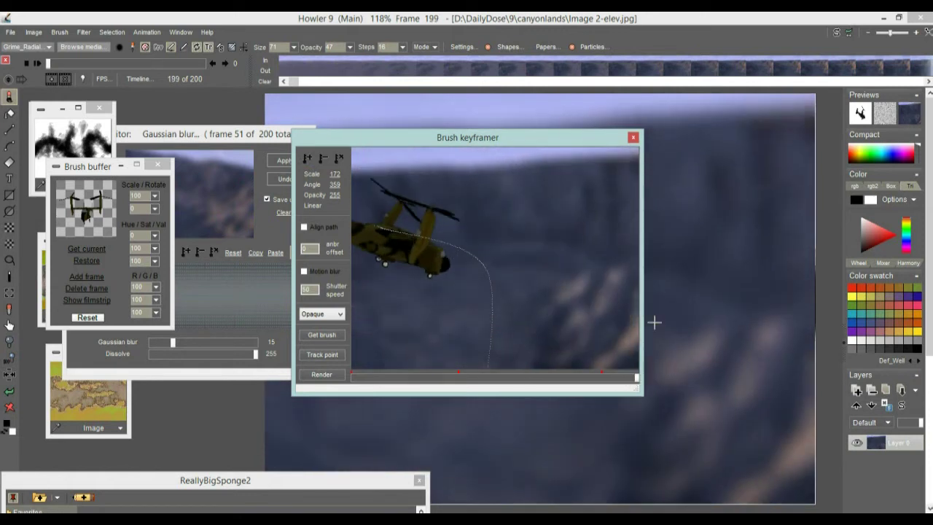
left_click_drag(459, 257, 561, 160)
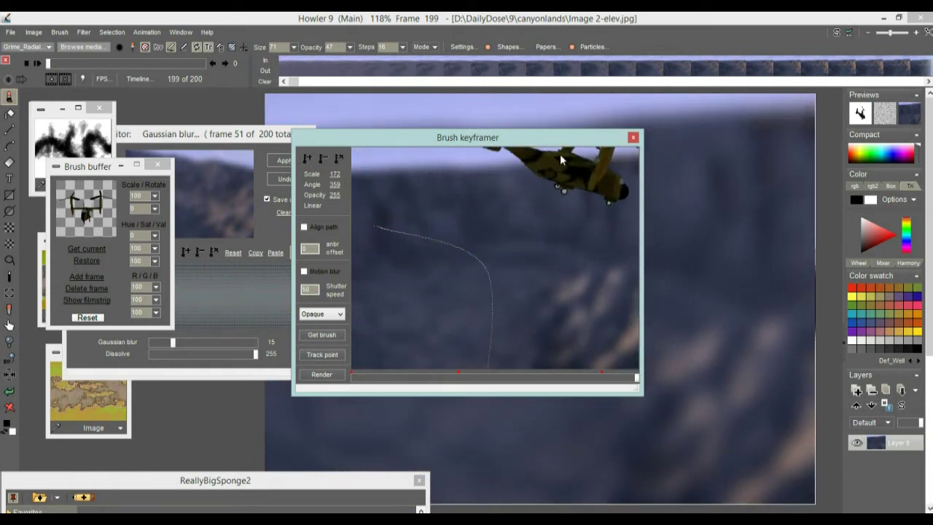
left_click_drag(337, 173, 313, 177)
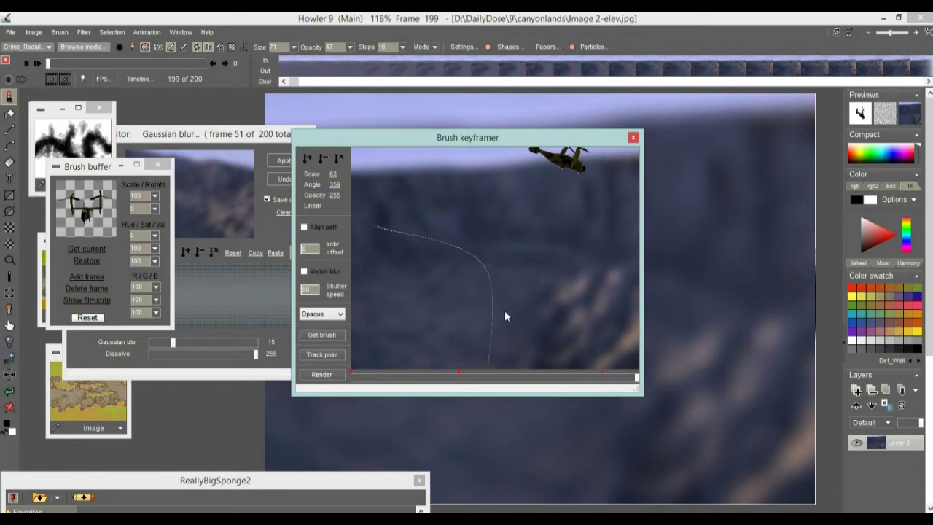
Render the keyframed osprey into the animation and play back the result with the keyframer and timeline editor closed.
left_click(324, 377)
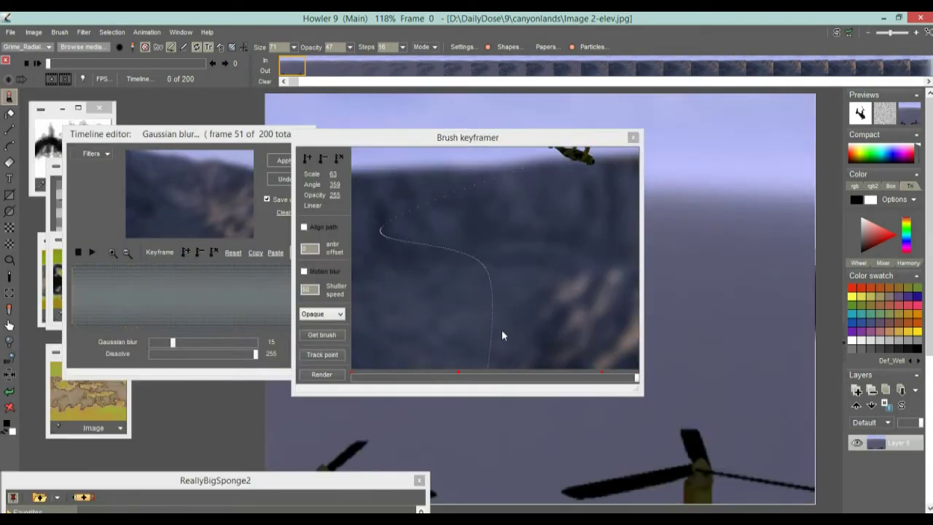
left_click(633, 137)
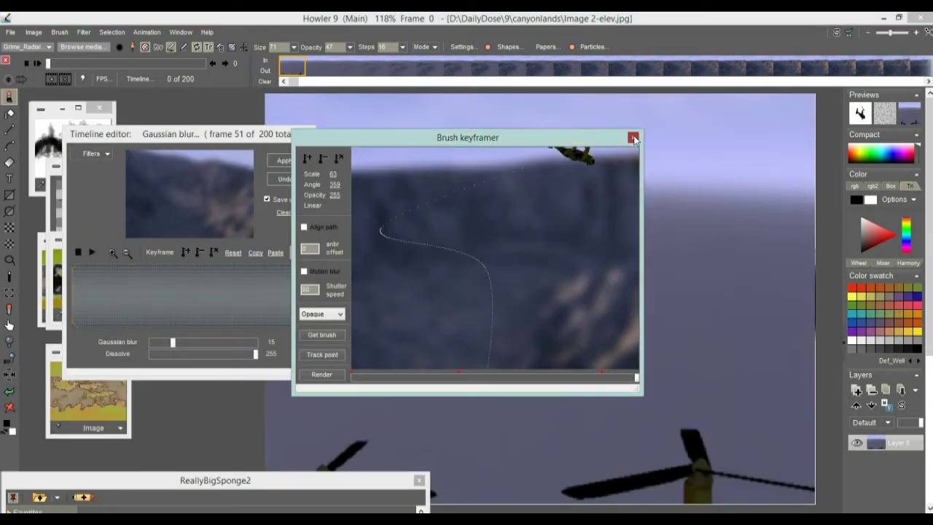
left_click(305, 134)
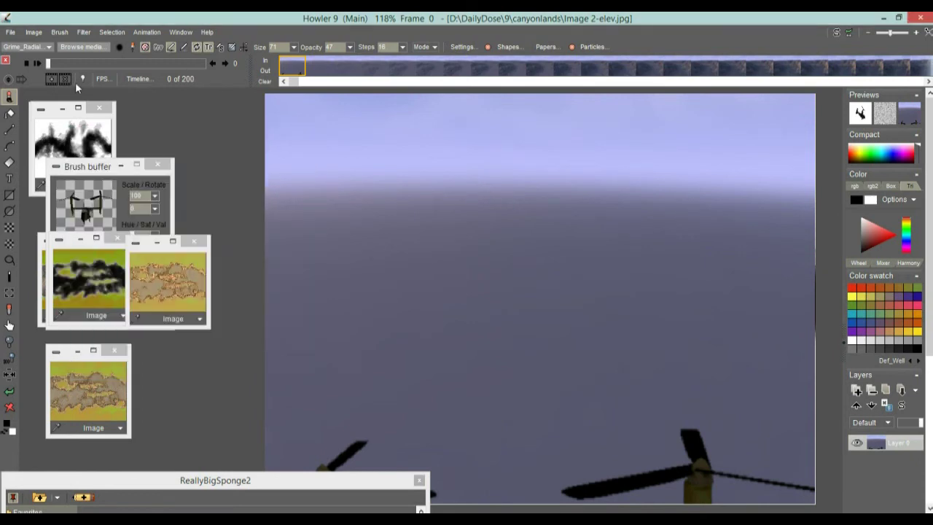
left_click(39, 63)
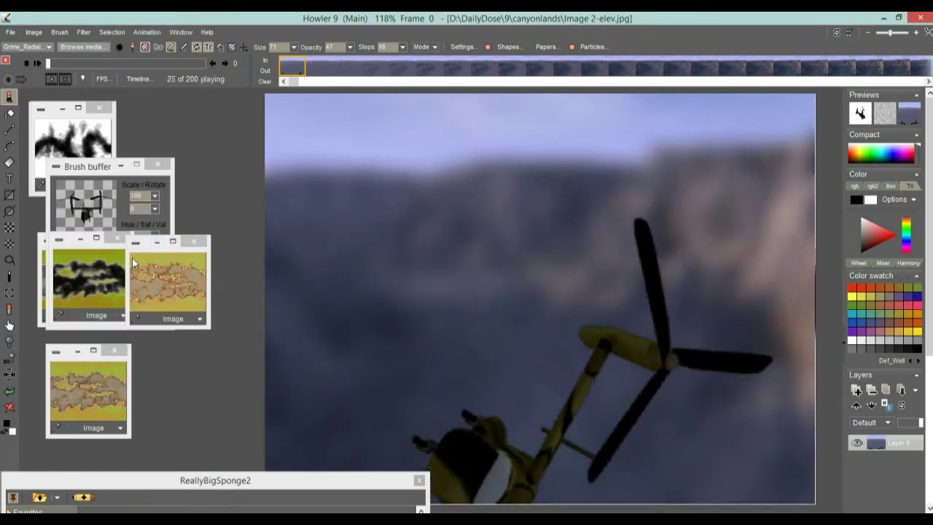